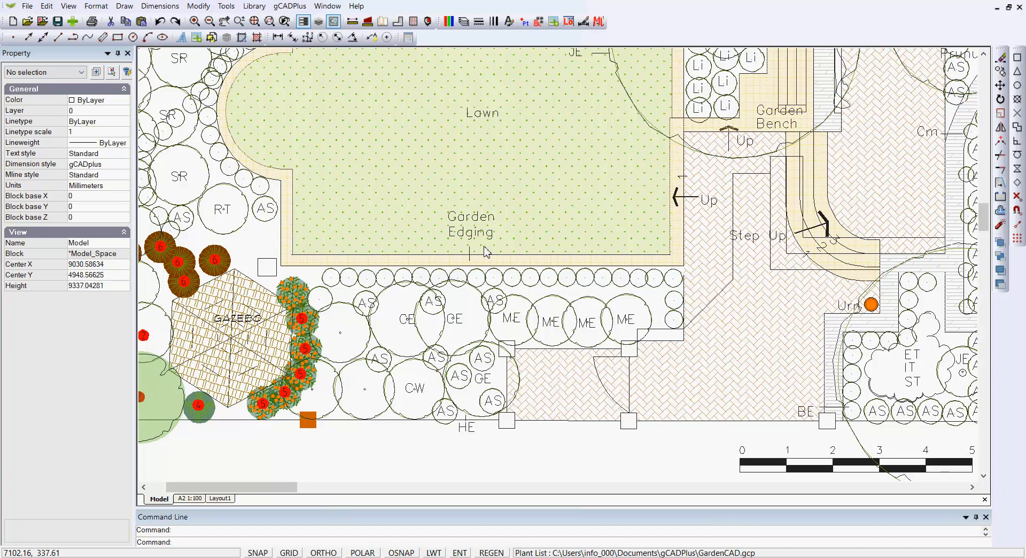
# Inspect the properties of the "Garden" label in the lawn and open its contents for editing without changing them.
pyautogui.click(476, 218)
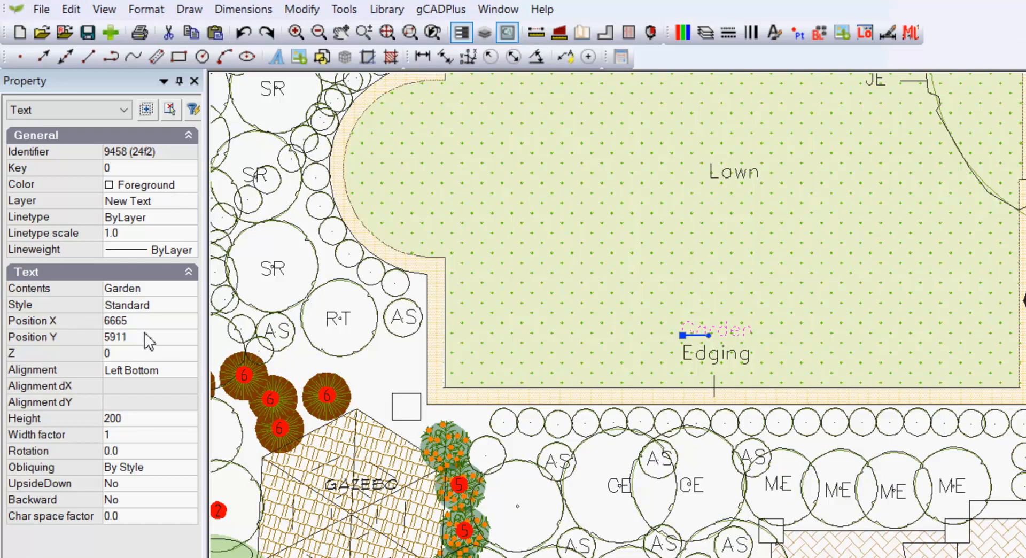
pyautogui.click(160, 289)
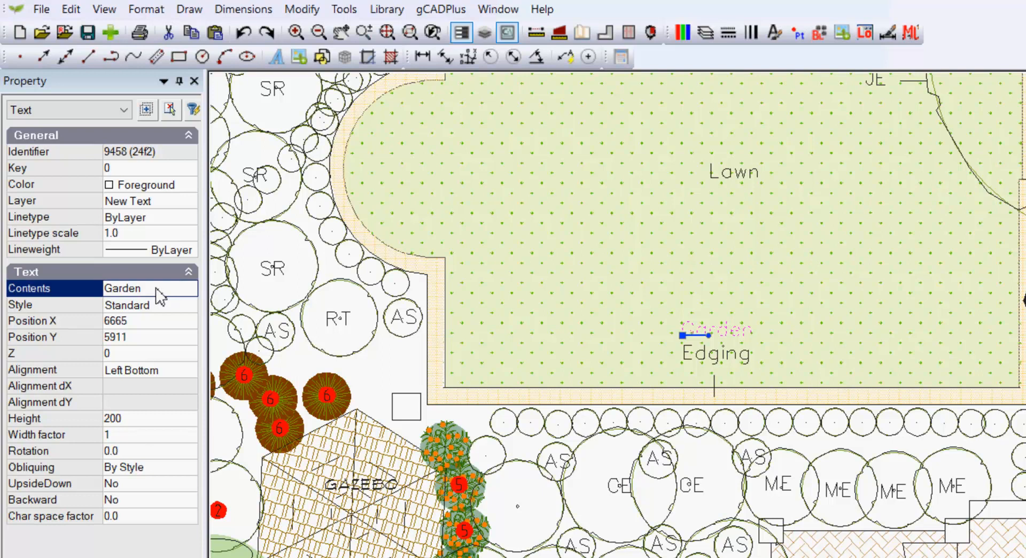
pyautogui.doubleClick(158, 295)
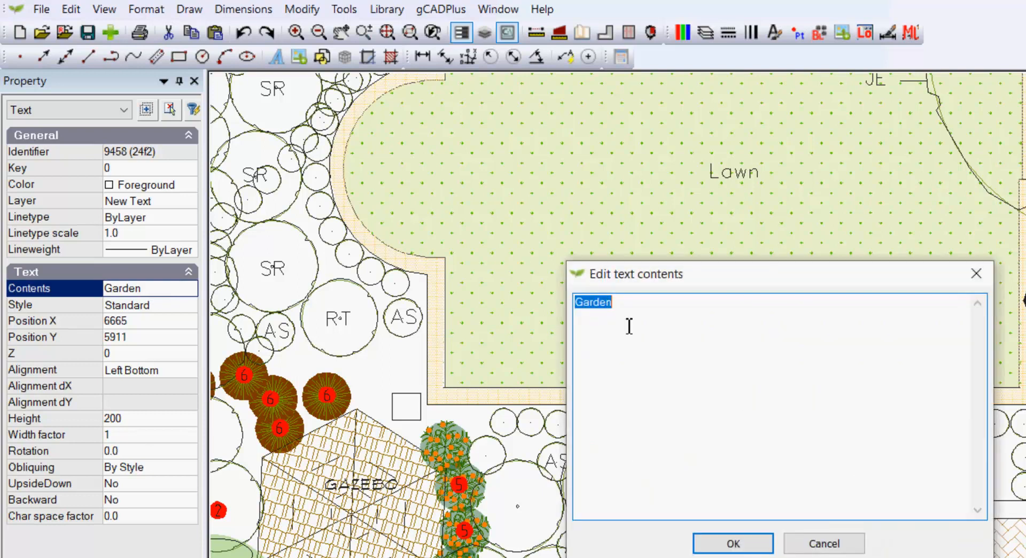
pyautogui.click(823, 544)
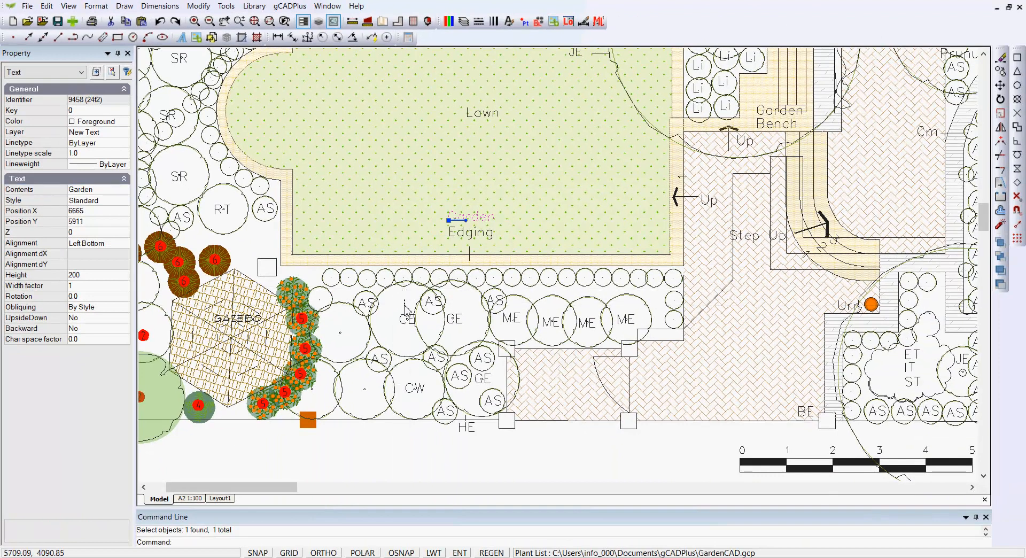
pyautogui.press('Escape')
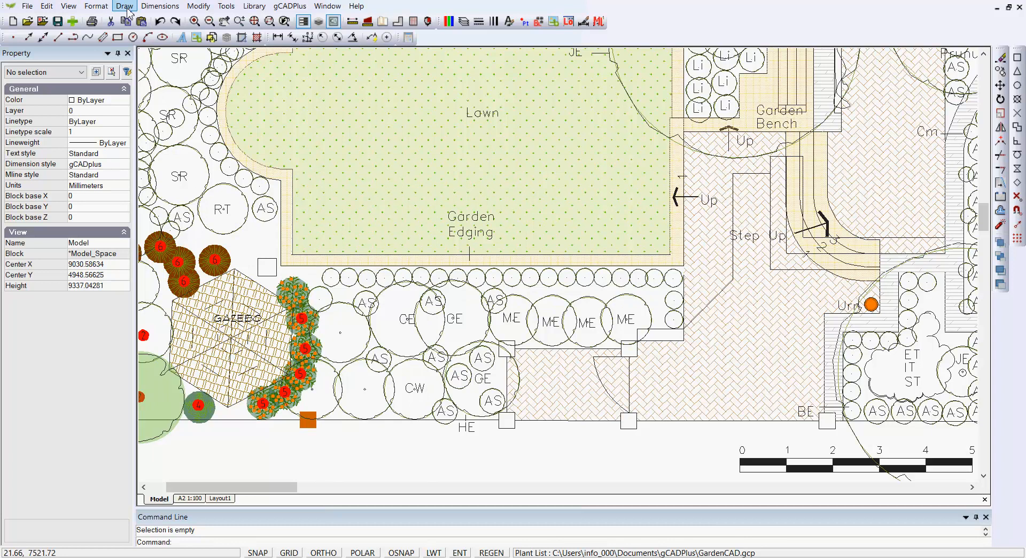
# Create a new text style and assign it the Bradley Hand ITC font.
pyautogui.click(102, 10)
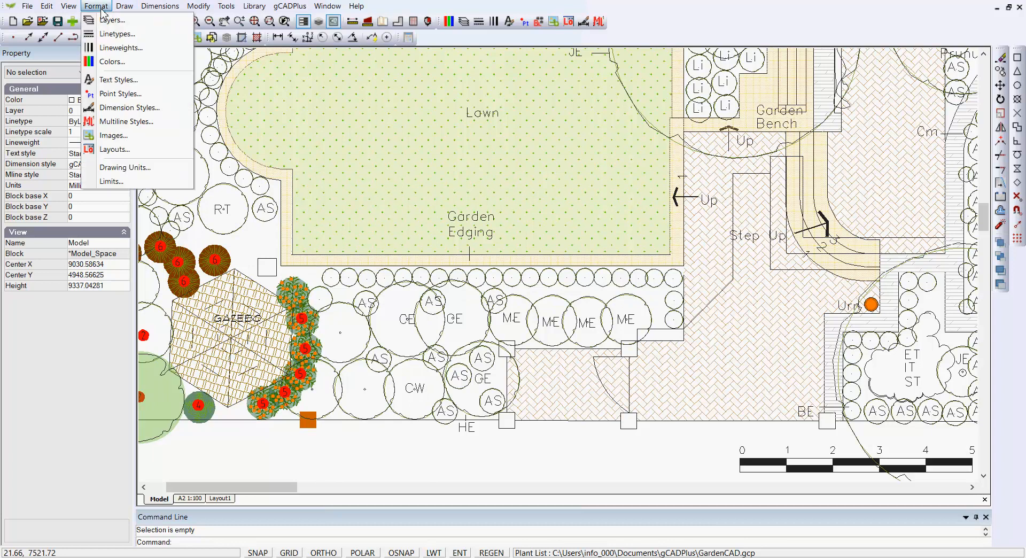
pyautogui.click(123, 82)
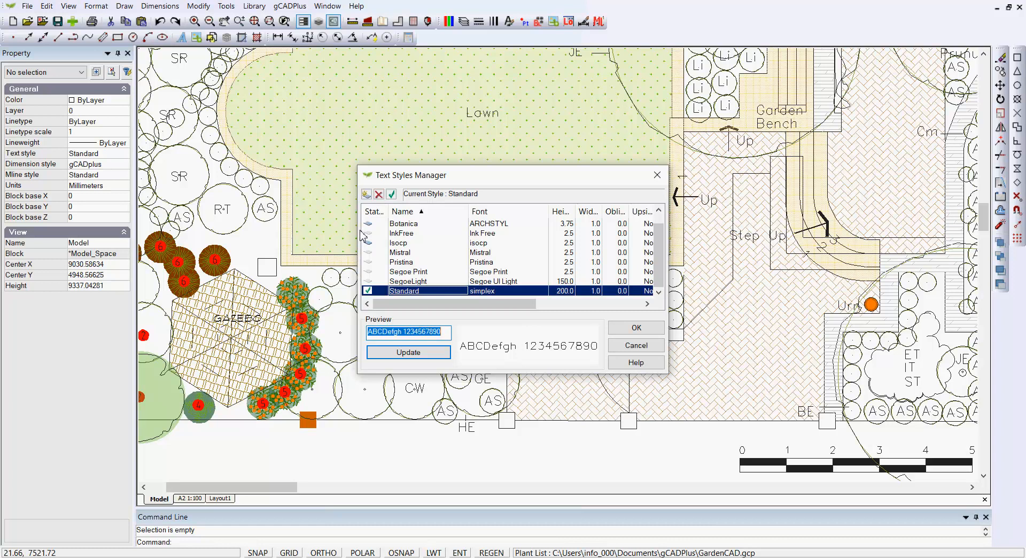
pyautogui.click(367, 194)
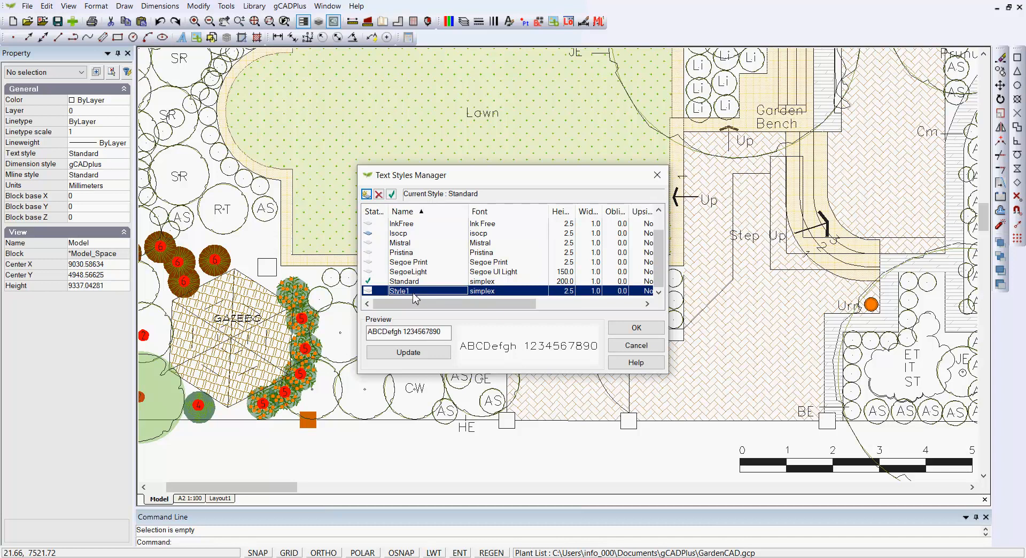
pyautogui.doubleClick(541, 291)
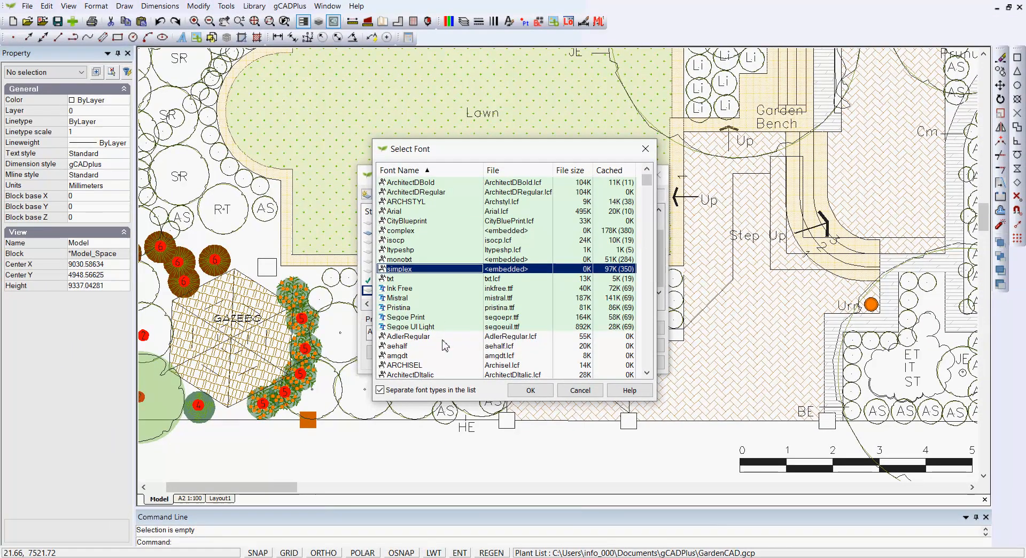
pyautogui.scroll(-10, 443, 346)
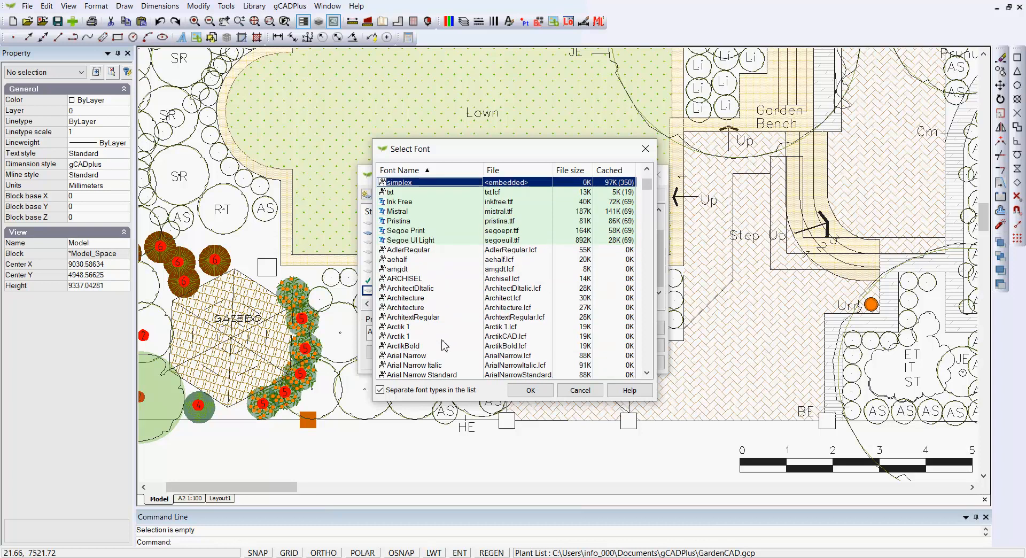
pyautogui.scroll(-12, 446, 347)
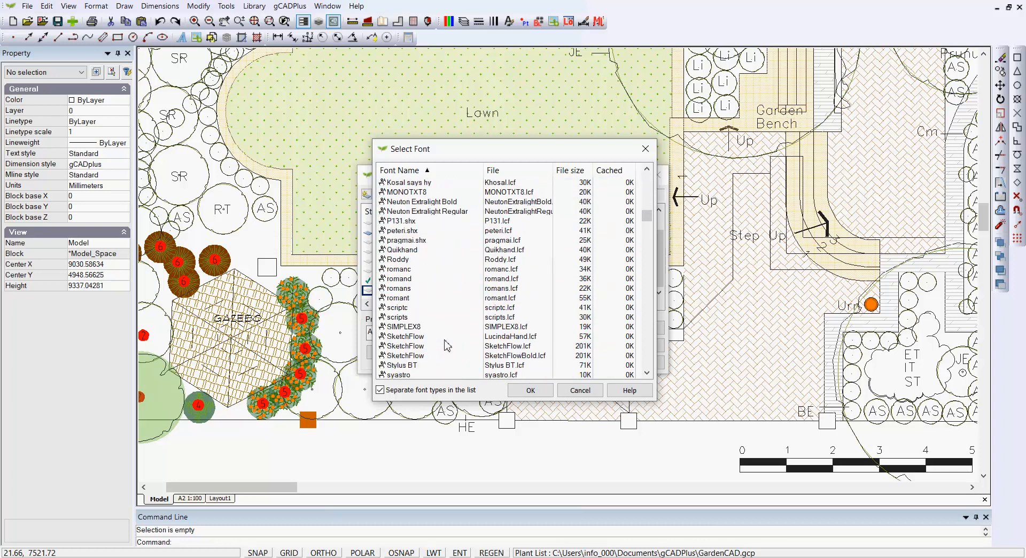
pyautogui.scroll(-4, 448, 344)
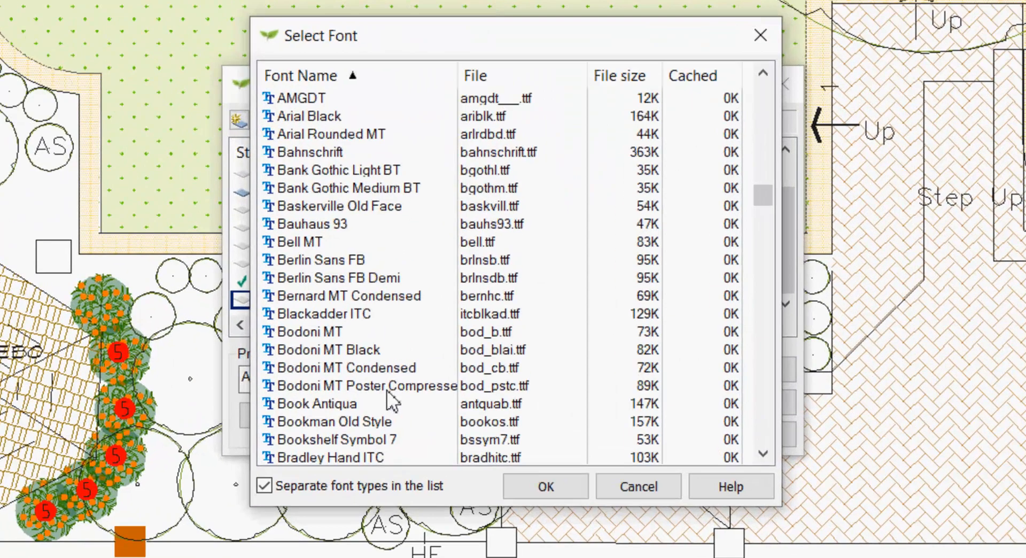
pyautogui.scroll(-1, 389, 395)
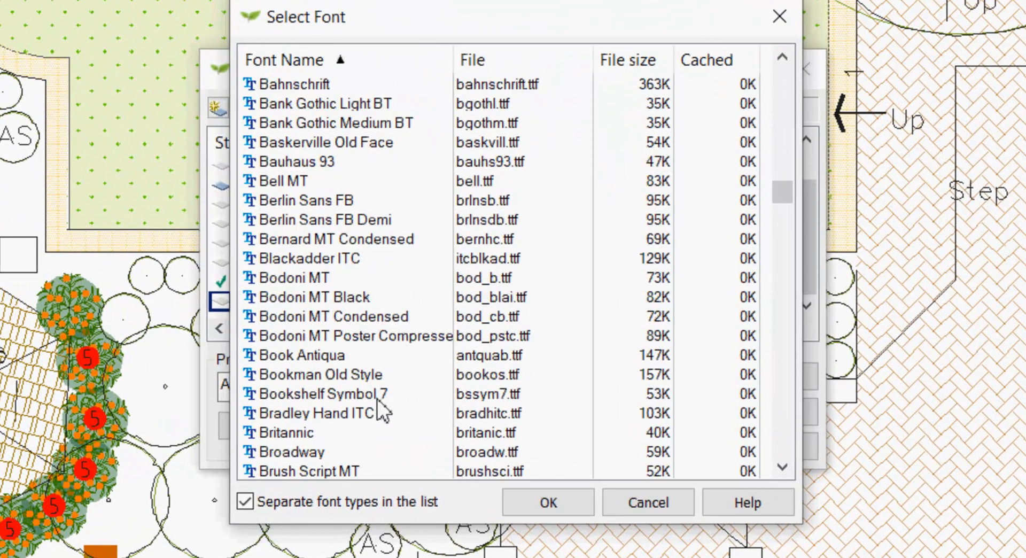
pyautogui.click(360, 416)
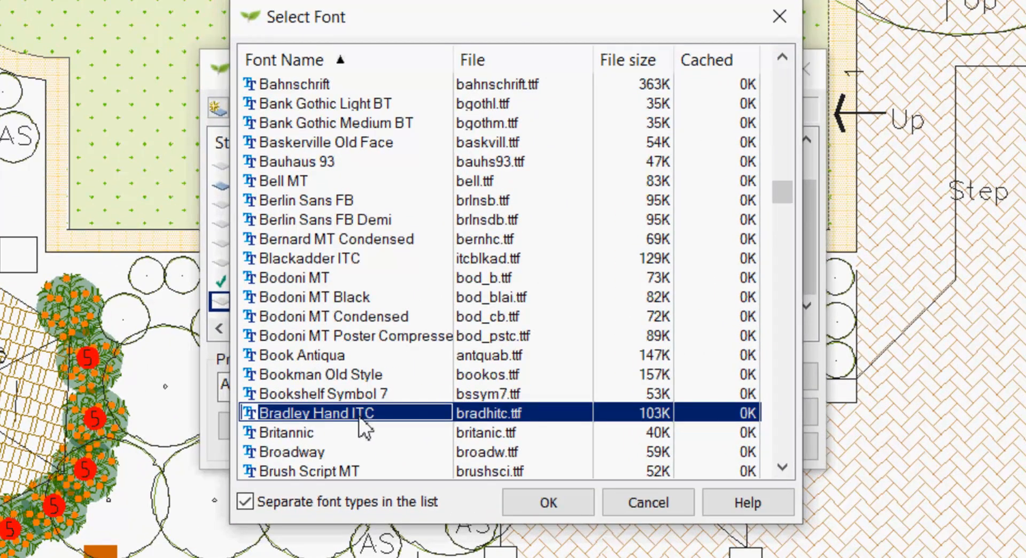
pyautogui.click(556, 506)
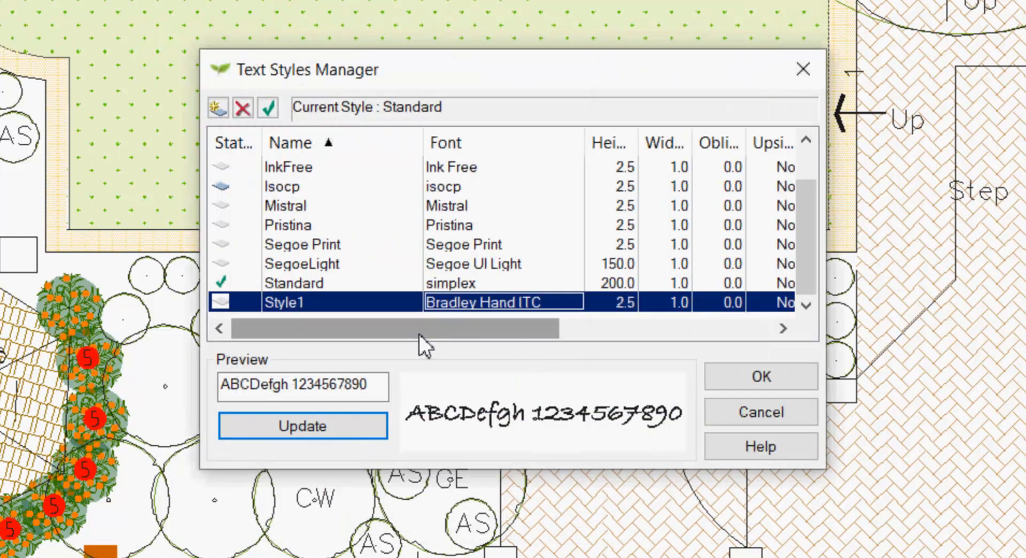
# Rename the new text style as MyPractice.
pyautogui.click(313, 303)
pyautogui.click(313, 302)
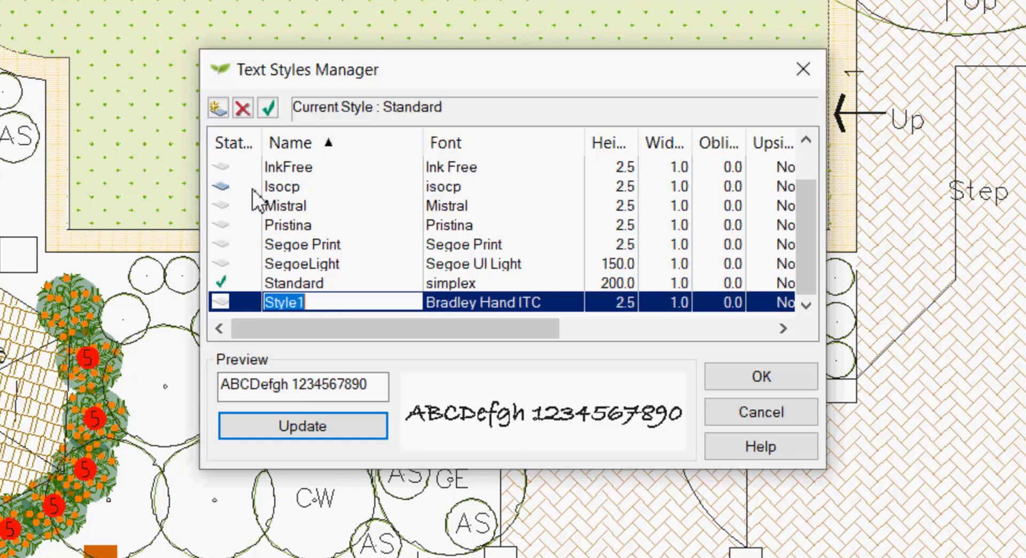
pyautogui.write('My')
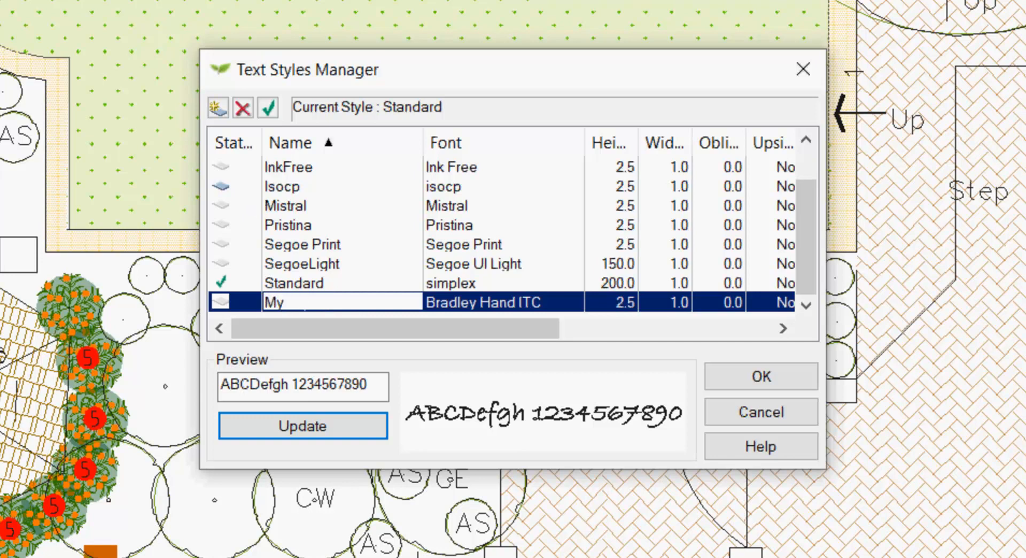
pyautogui.write('Practice')
pyautogui.press('Return')
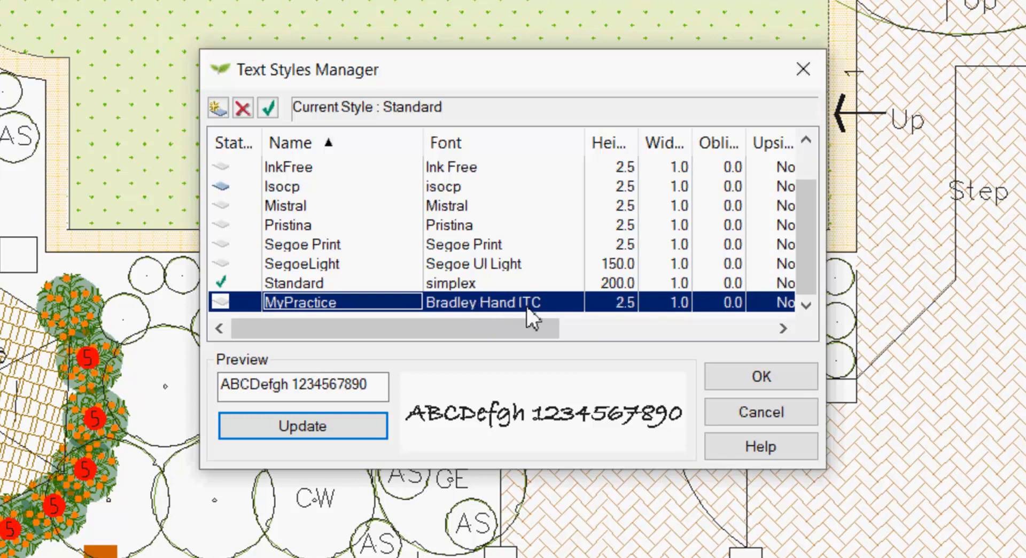
# Widen the Text Styles Manager to show all columns and set the MyPractice style's height to 150.
pyautogui.click(610, 303)
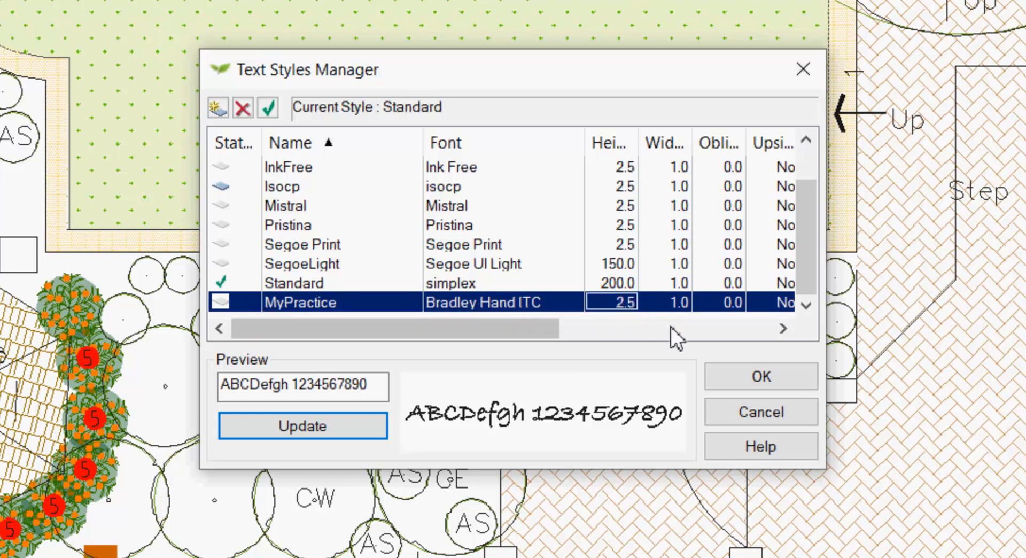
pyautogui.moveTo(831, 331); pyautogui.dragTo(1018, 331)
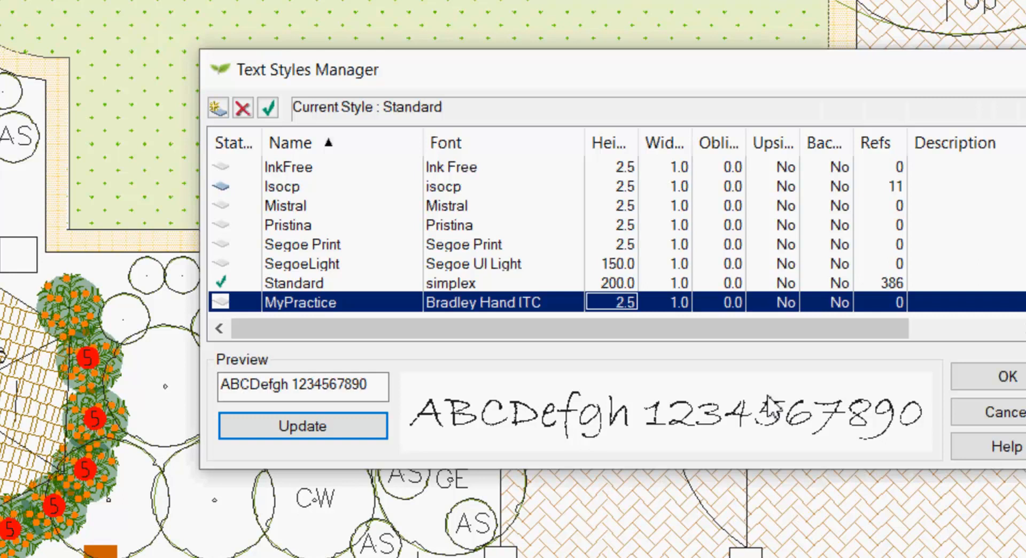
pyautogui.click(623, 302)
pyautogui.click(623, 303)
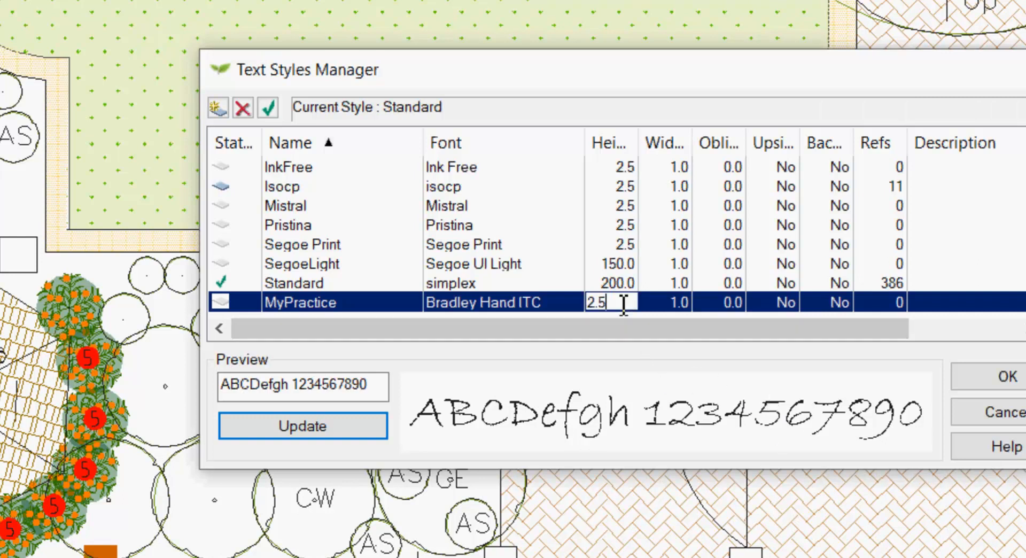
pyautogui.press('BackSpace')
pyautogui.press('BackSpace')
pyautogui.press('BackSpace')
pyautogui.write('150')
pyautogui.click(668, 316)
# Try to set the width factor of the MyPractice style to 0.9.
pyautogui.click(675, 304)
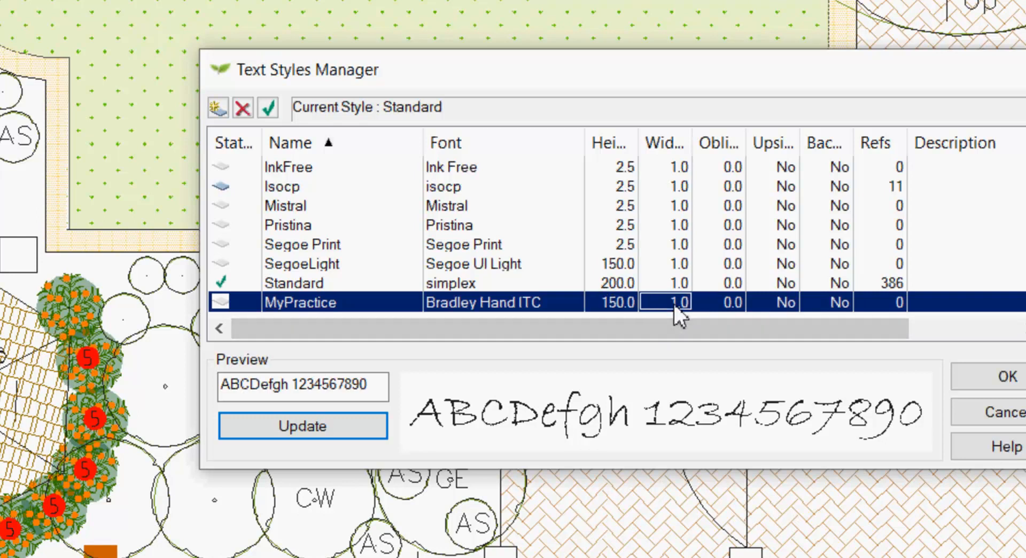
pyautogui.click(666, 304)
pyautogui.press('BackSpace')
pyautogui.press('BackSpace')
pyautogui.press('BackSpace')
pyautogui.write('0.9')
# Set the MyPractice style's obliquing angle to 10 and make it the current text style.
pyautogui.click(723, 303)
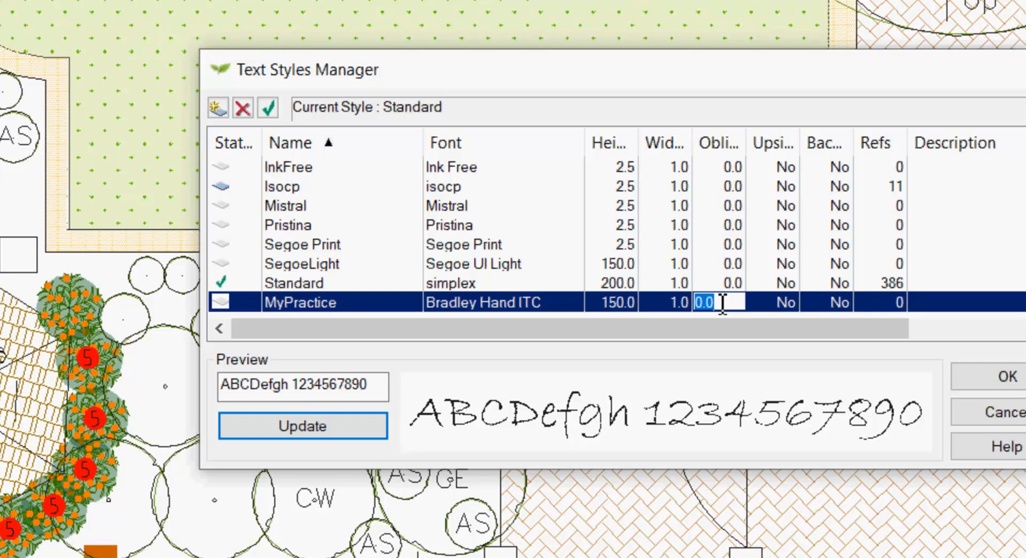
pyautogui.write('10')
pyautogui.press('Return')
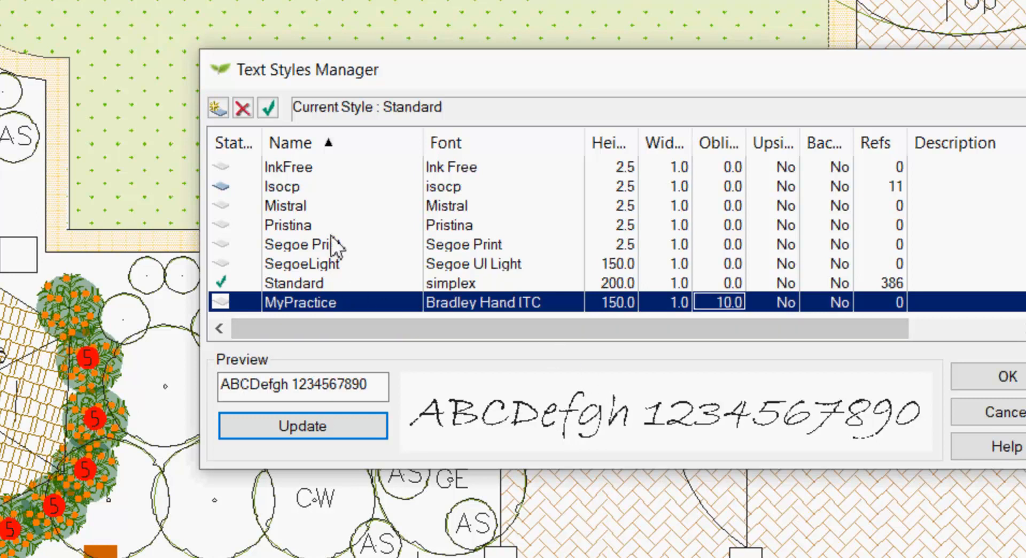
pyautogui.click(269, 108)
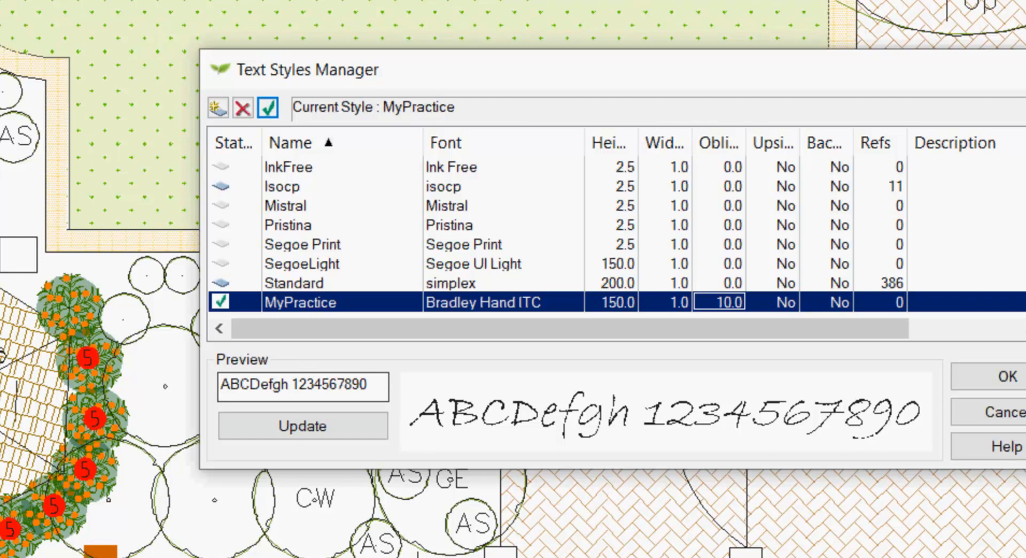
pyautogui.click(1004, 387)
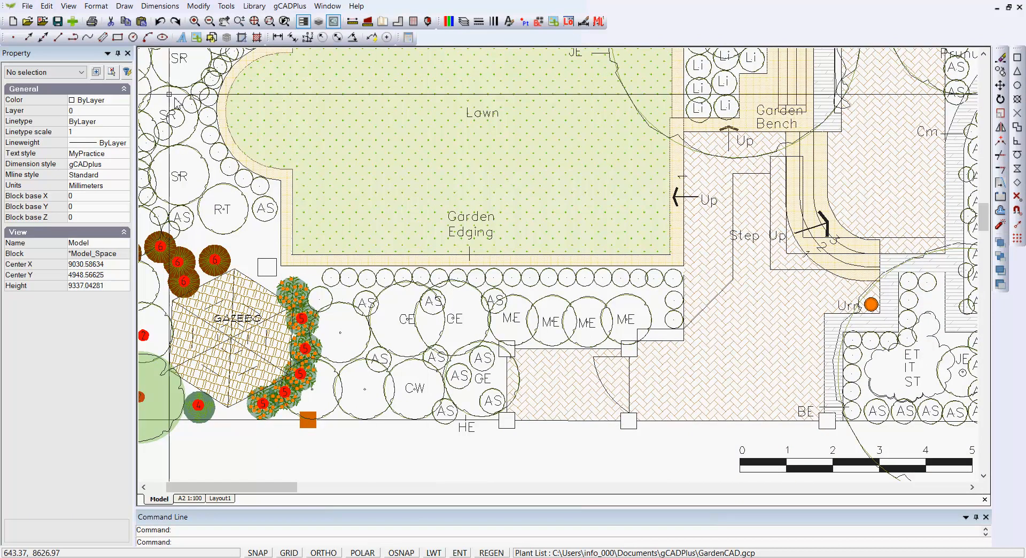
# Start a single-line text object reading "Text in MyPractice" in the MyPractice style, with height, rotation and insertion point specified on-screen.
pyautogui.click(126, 7)
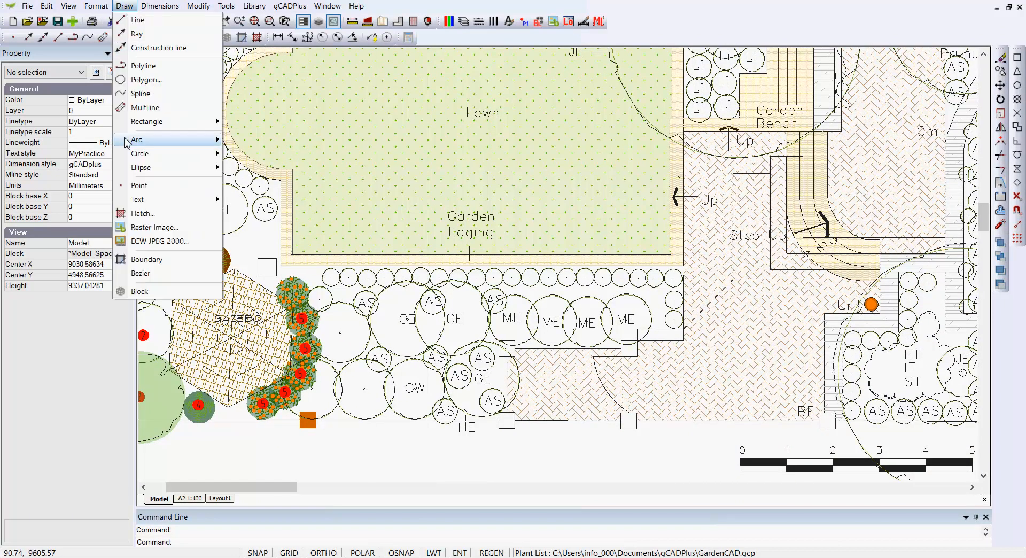
pyautogui.moveTo(183, 210)
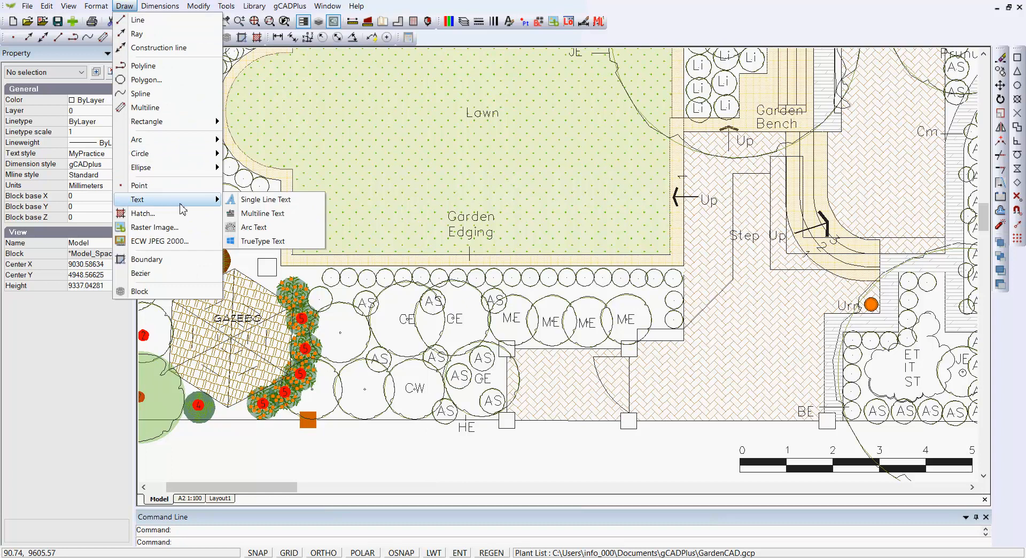
pyautogui.click(266, 203)
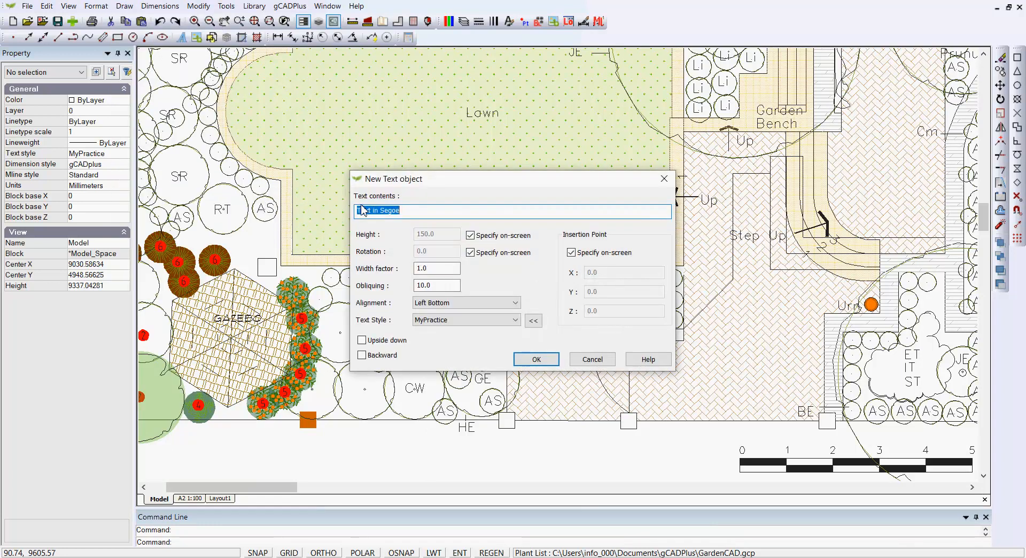
pyautogui.click(400, 212)
pyautogui.write('MyPractic')
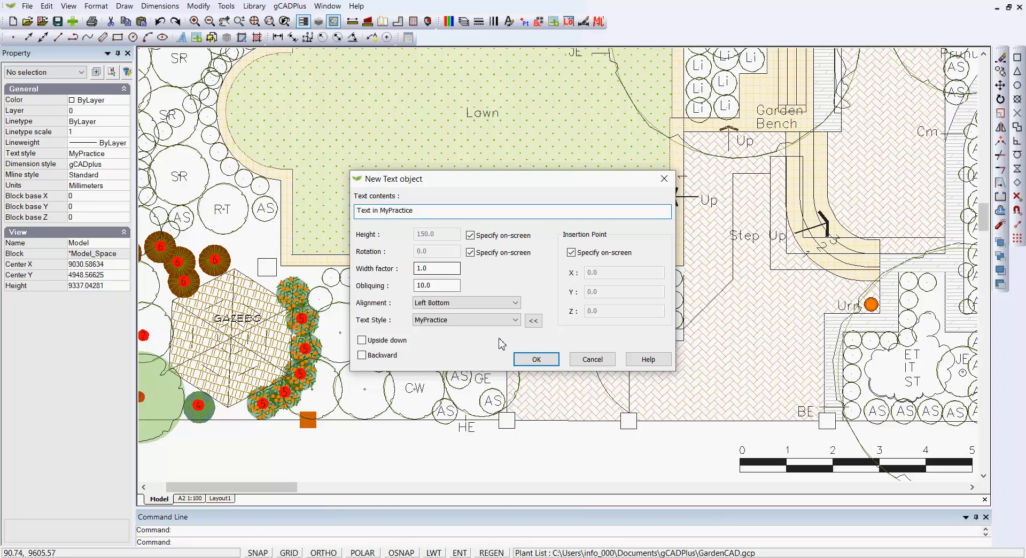
pyautogui.click(518, 357)
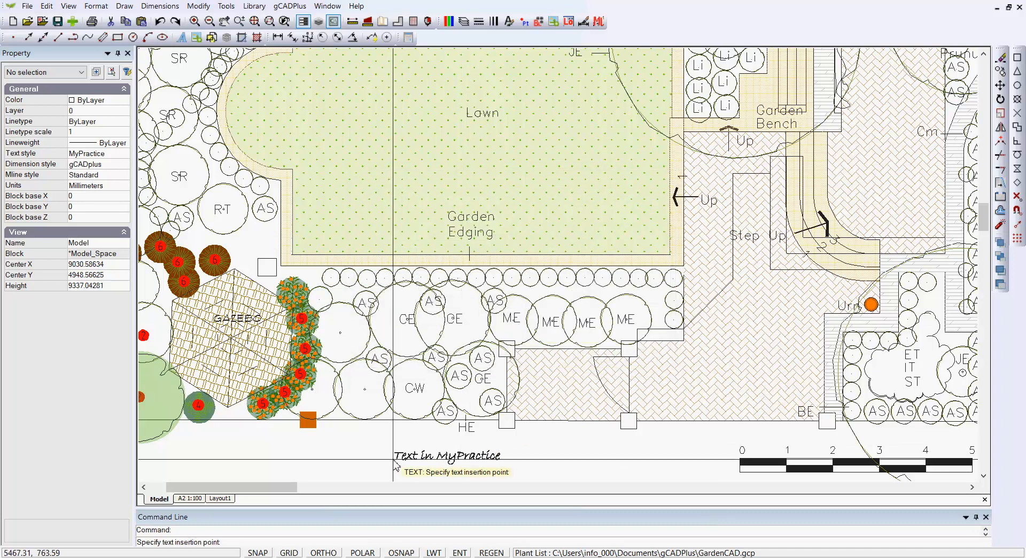
# Place the text in the empty area below the HE label with the default rotation and select it to show its properties.
pyautogui.scroll(3, 370, 465)
pyautogui.click(365, 458)
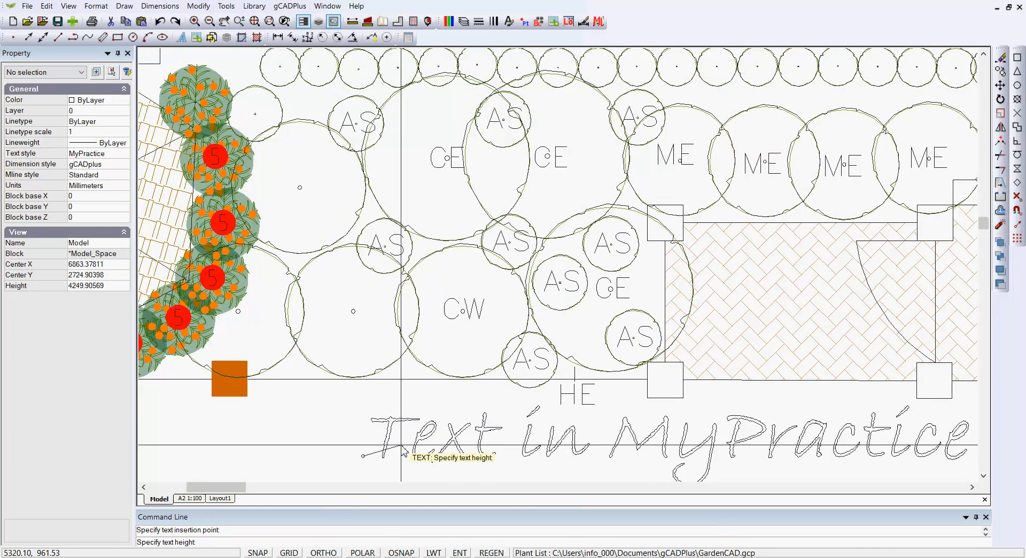
pyautogui.click(404, 452)
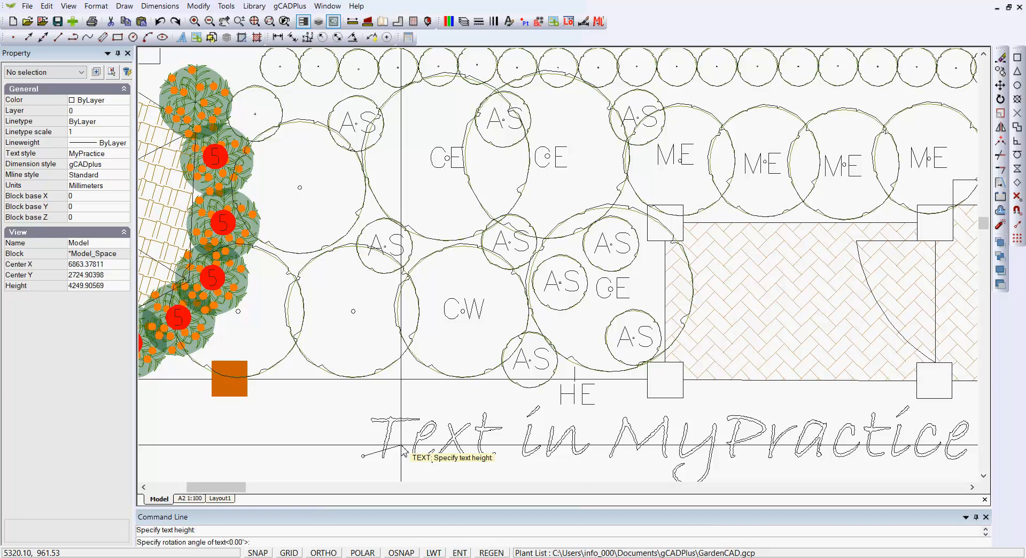
pyautogui.press('Return')
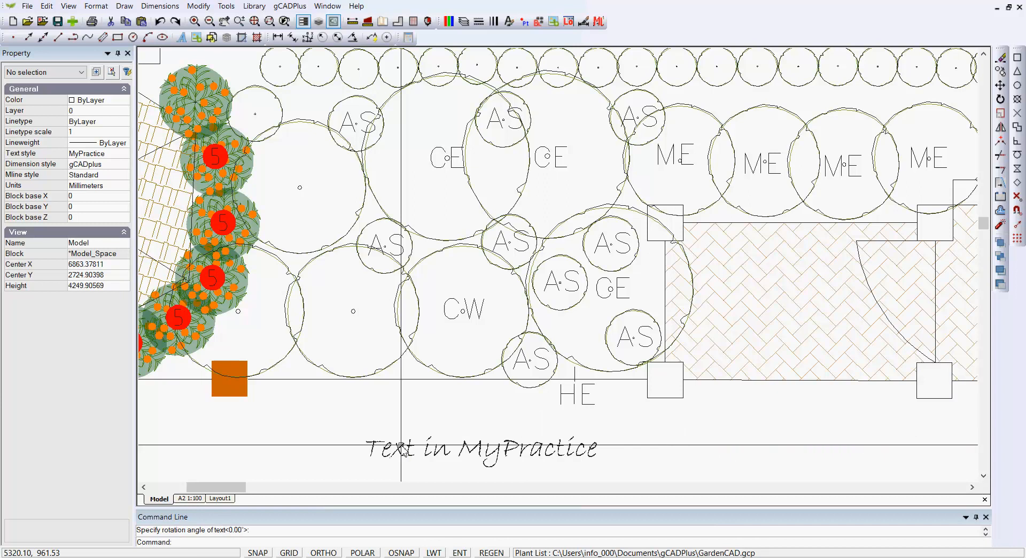
pyautogui.click(474, 451)
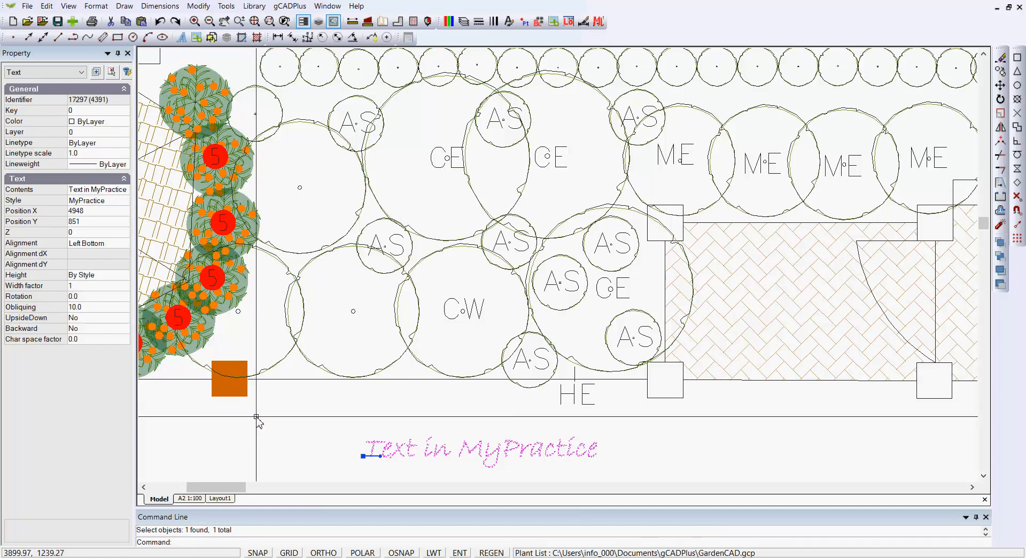
# Clear the selection and inspect the properties of a CE plant label to check which text style it uses.
pyautogui.press('Escape')
pyautogui.scroll(-4, 255, 428)
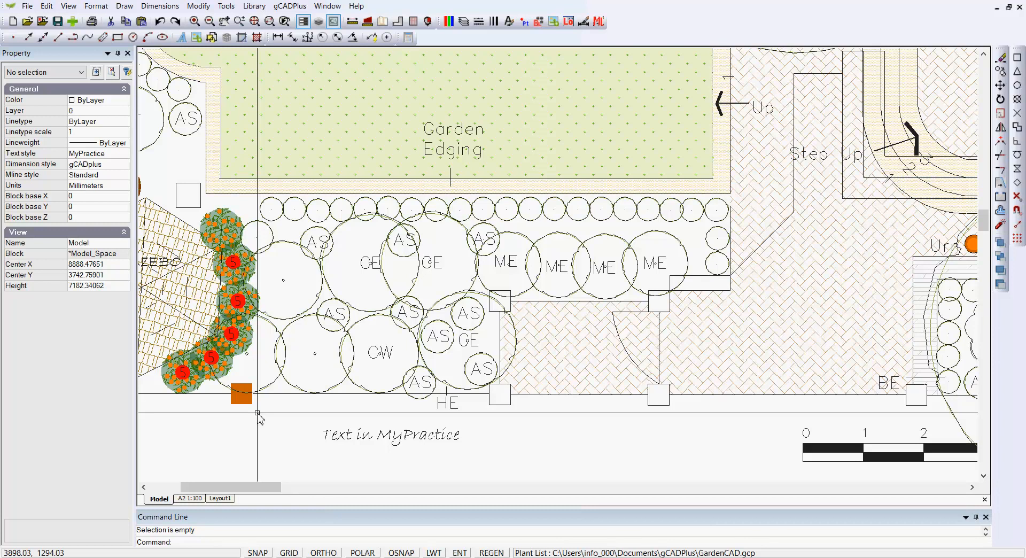
pyautogui.click(434, 262)
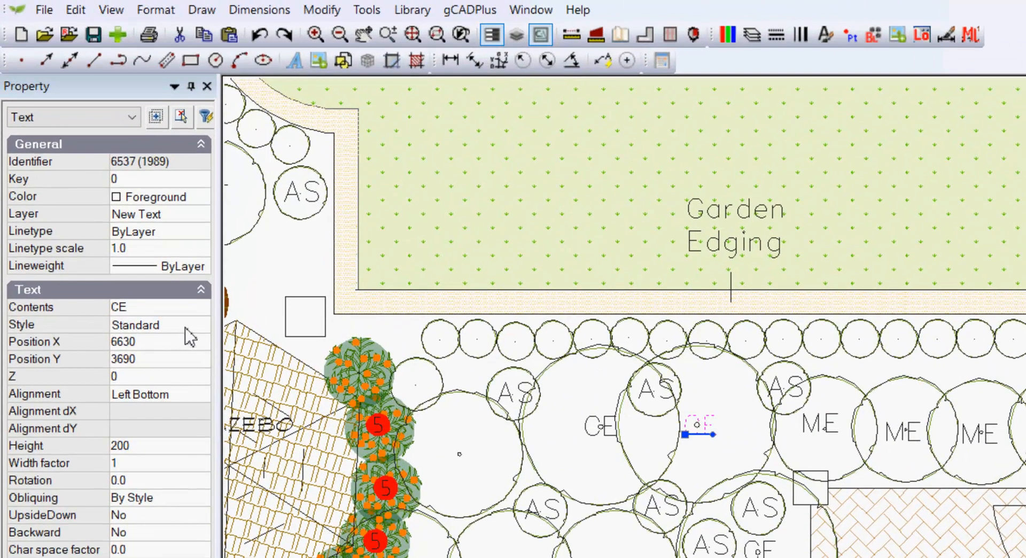
pyautogui.press('Escape')
# Change the font of the Standard text style to Bradley Hand ITC and apply it to the drawing.
pyautogui.click(156, 10)
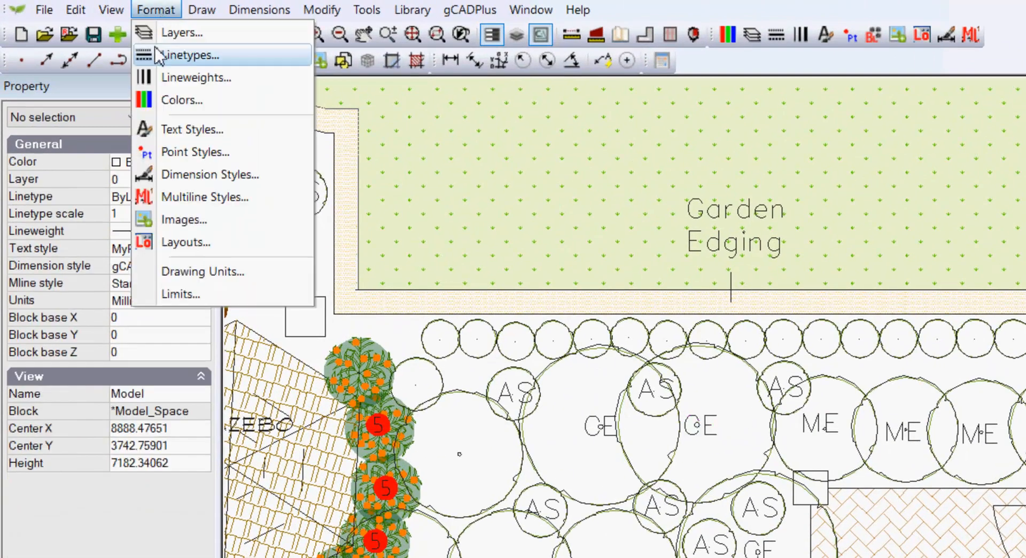
pyautogui.click(214, 132)
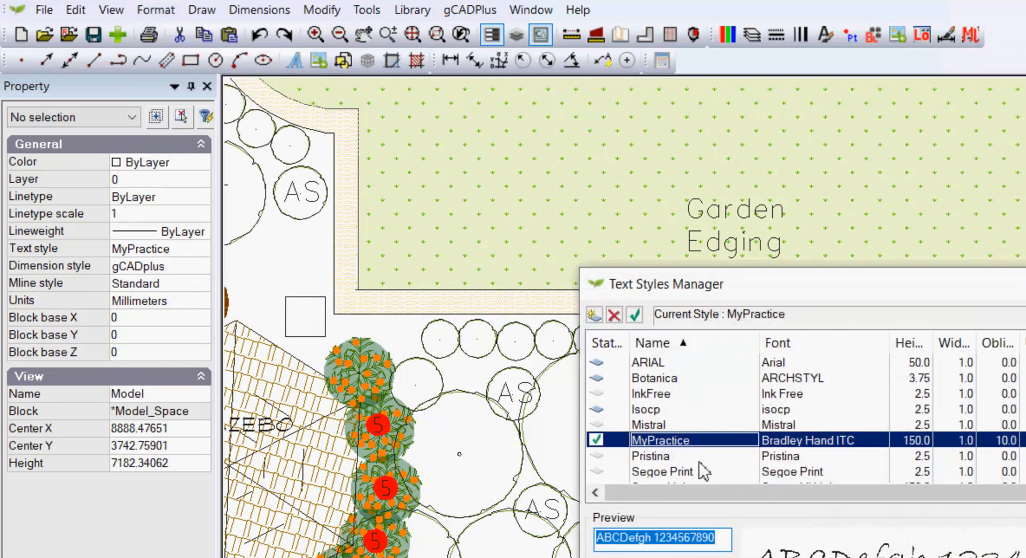
pyautogui.scroll(-1, 732, 467)
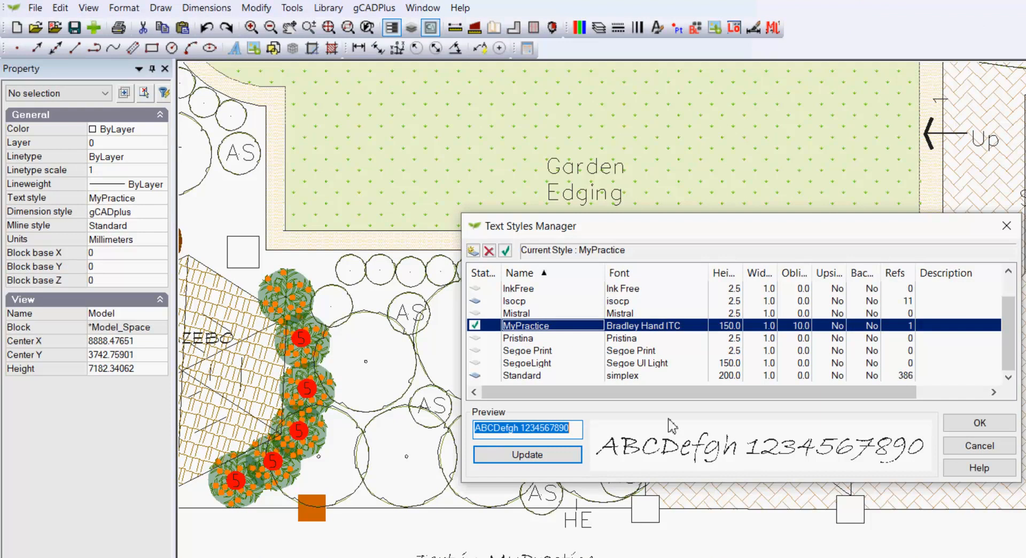
pyautogui.doubleClick(656, 377)
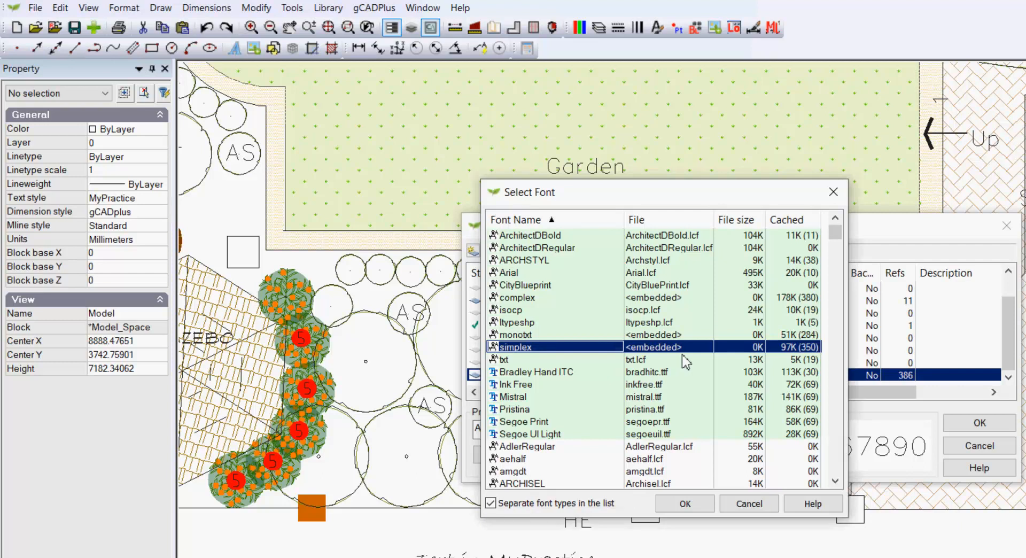
pyautogui.click(559, 374)
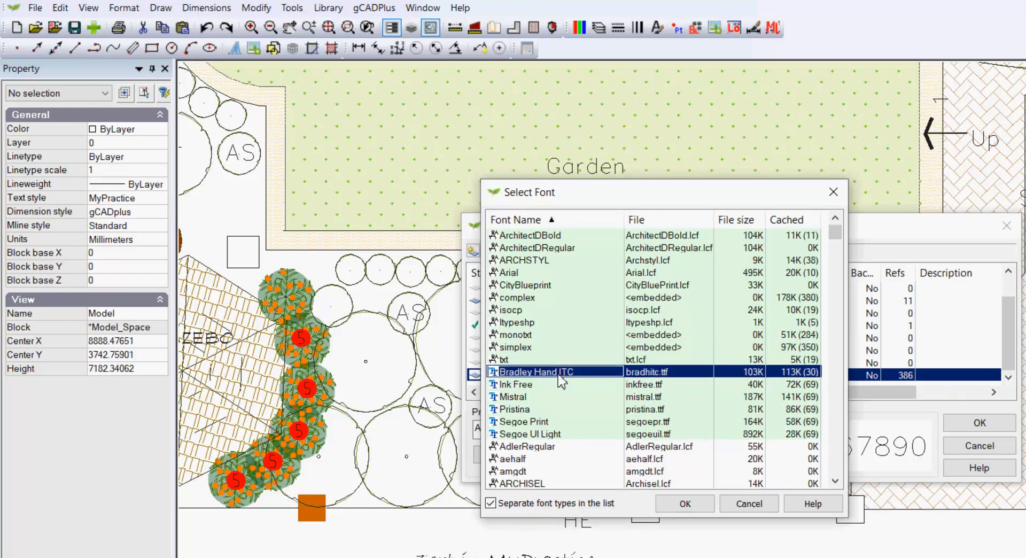
pyautogui.click(685, 504)
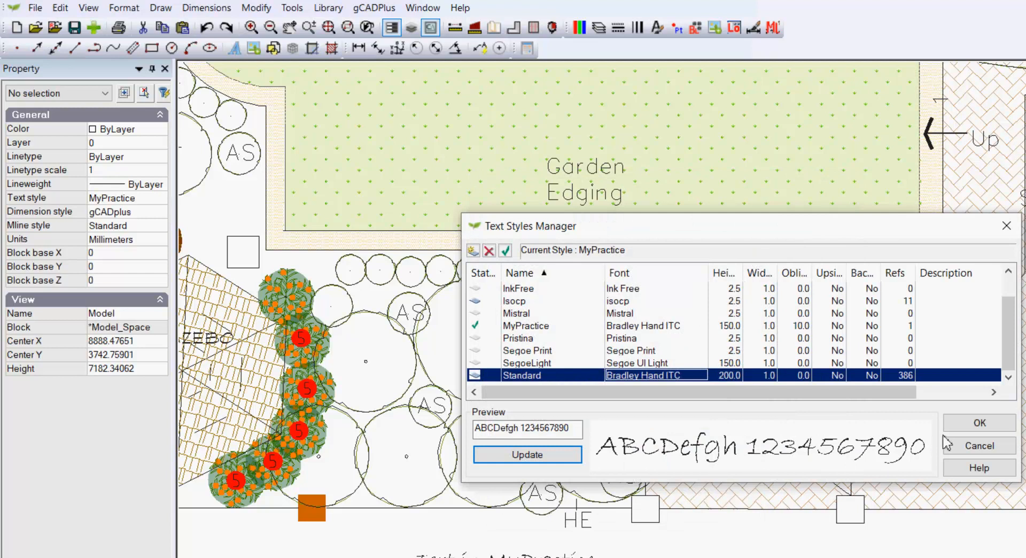
pyautogui.click(972, 424)
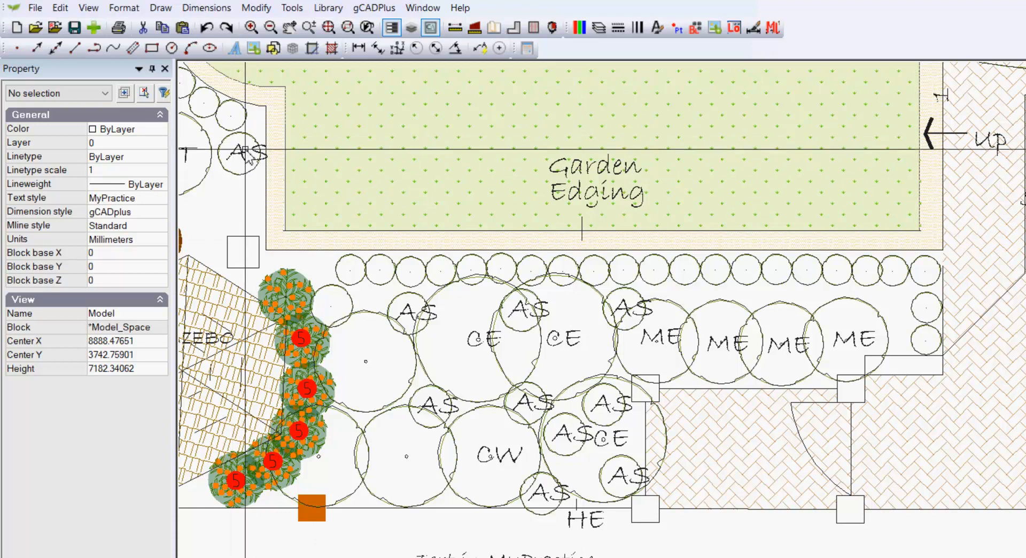
# Preview the Segoe Print style in the Text Styles Manager and close the manager.
pyautogui.click(115, 14)
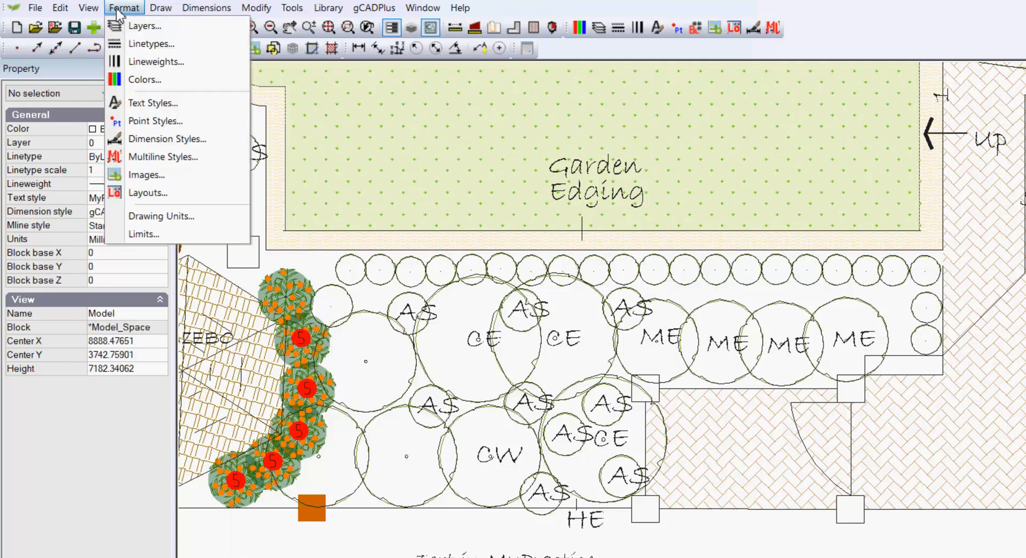
pyautogui.click(157, 104)
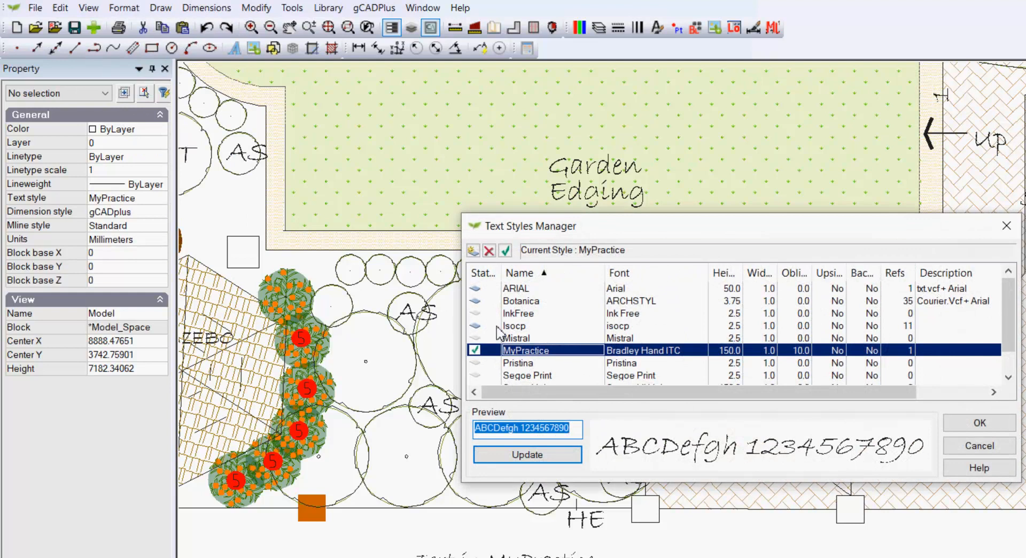
pyautogui.scroll(-1, 559, 366)
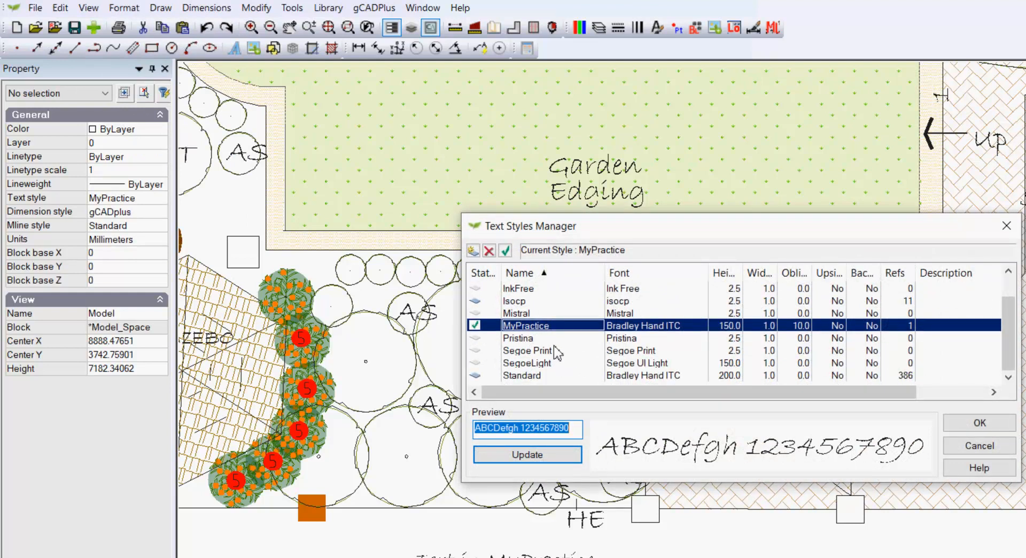
pyautogui.click(562, 352)
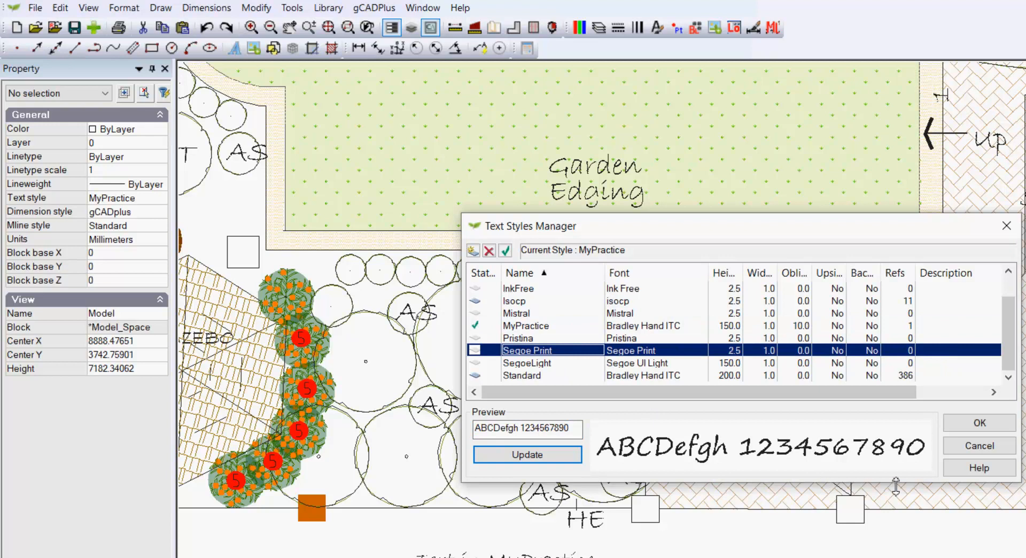
pyautogui.click(976, 424)
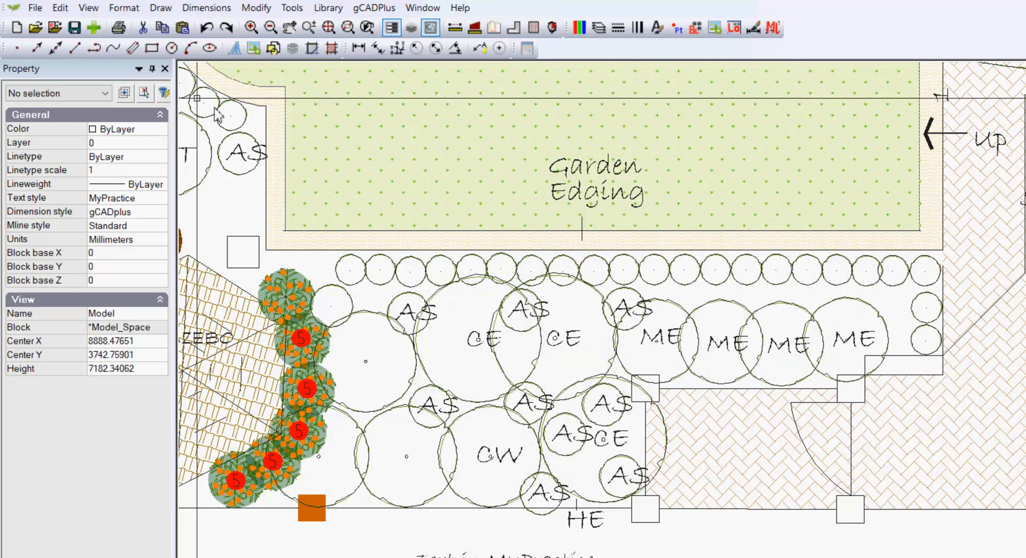
# Change the font of the Standard text style to Segoe Print and apply it to the drawing.
pyautogui.click(124, 7)
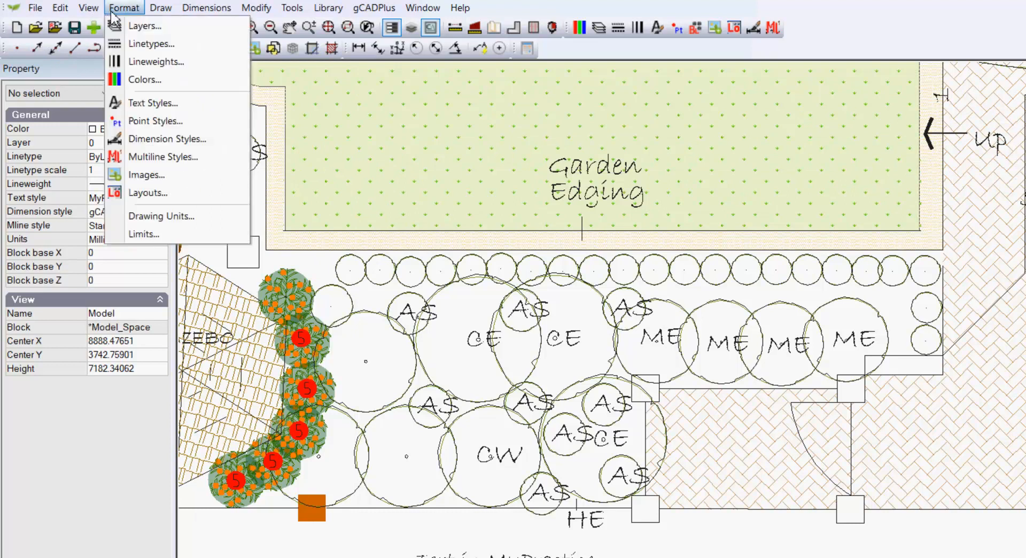
pyautogui.click(152, 103)
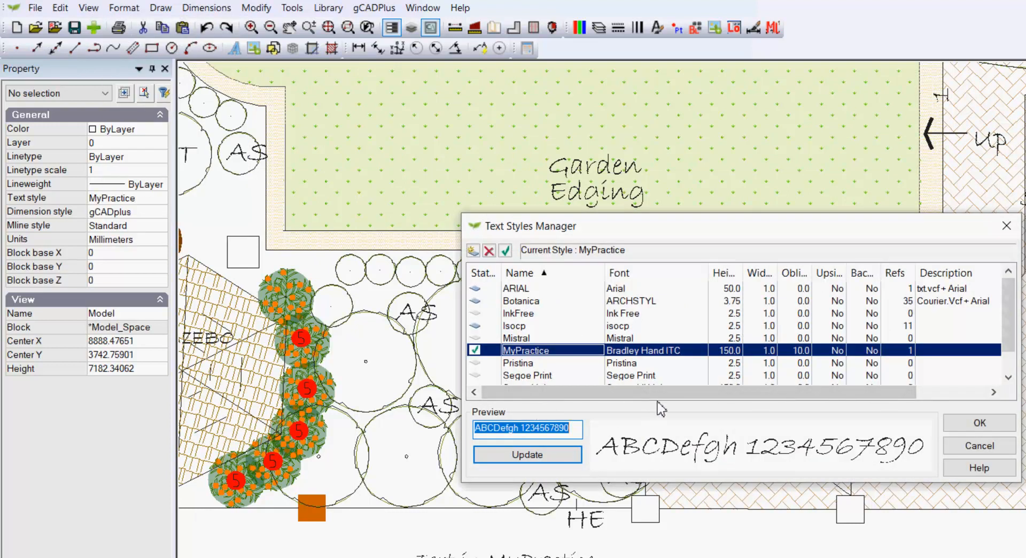
pyautogui.scroll(-1, 643, 374)
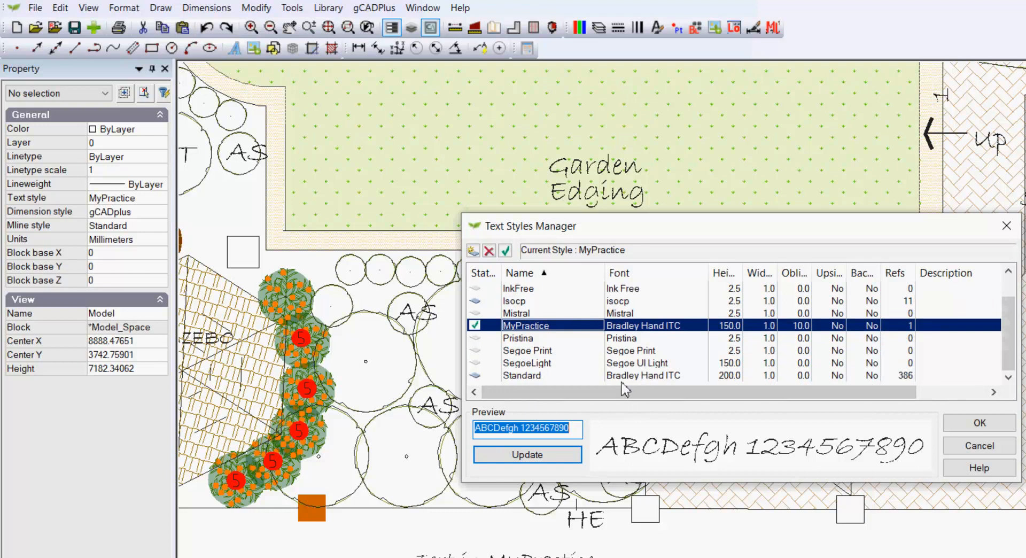
pyautogui.doubleClick(663, 375)
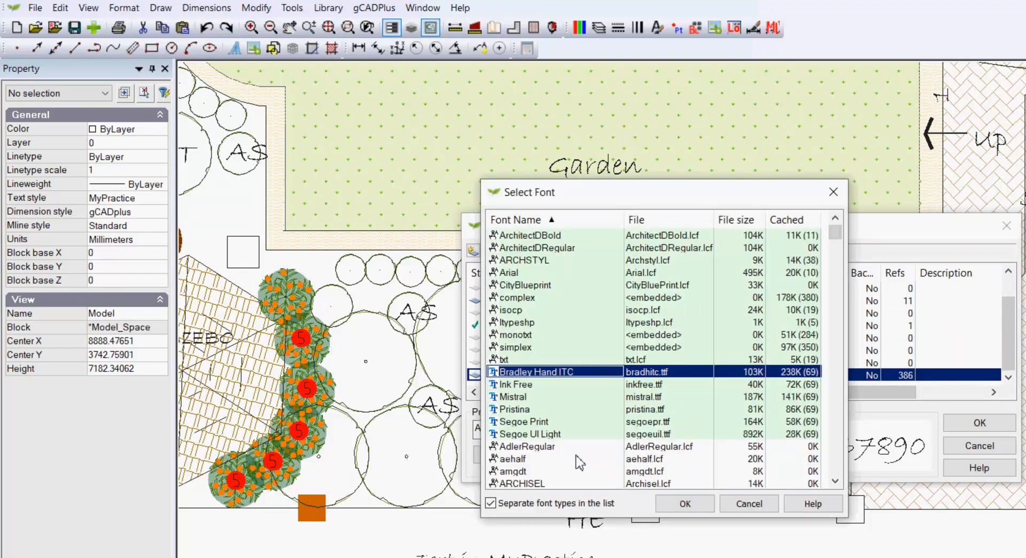
pyautogui.click(539, 422)
pyautogui.click(687, 504)
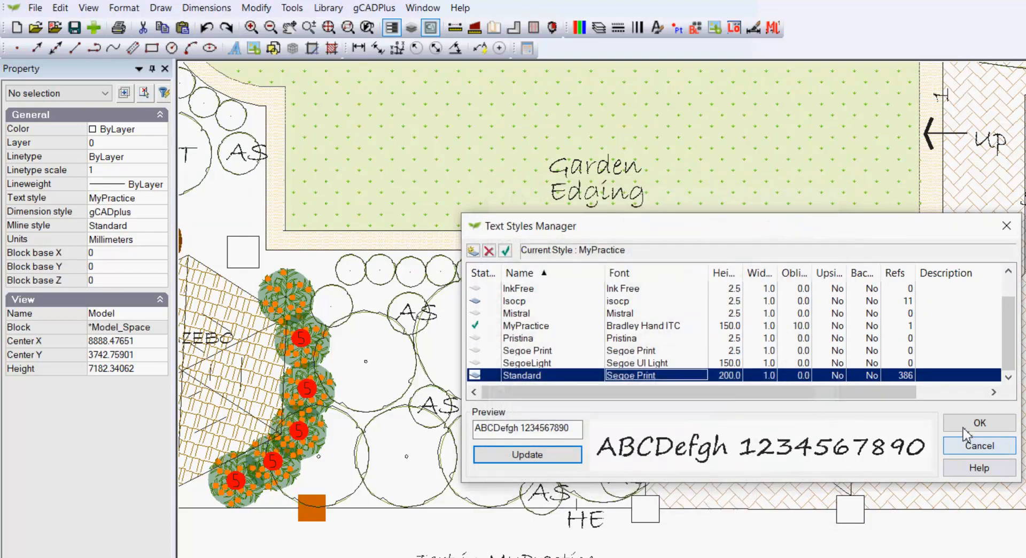
pyautogui.click(979, 422)
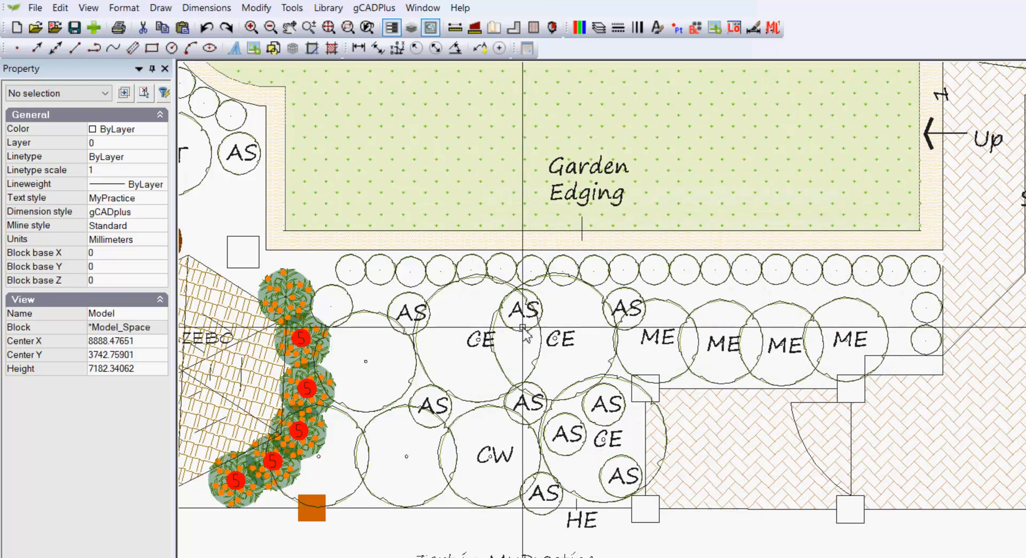
# Change the font of the Standard text style to Segoe UI Light and apply it to the drawing.
pyautogui.scroll(1, 518, 322)
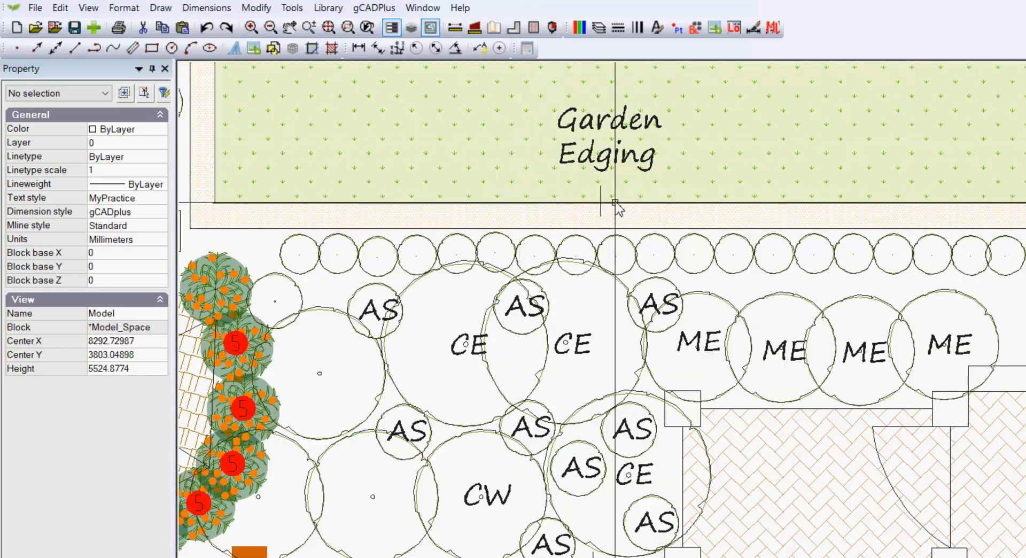
pyautogui.scroll(-1, 615, 213)
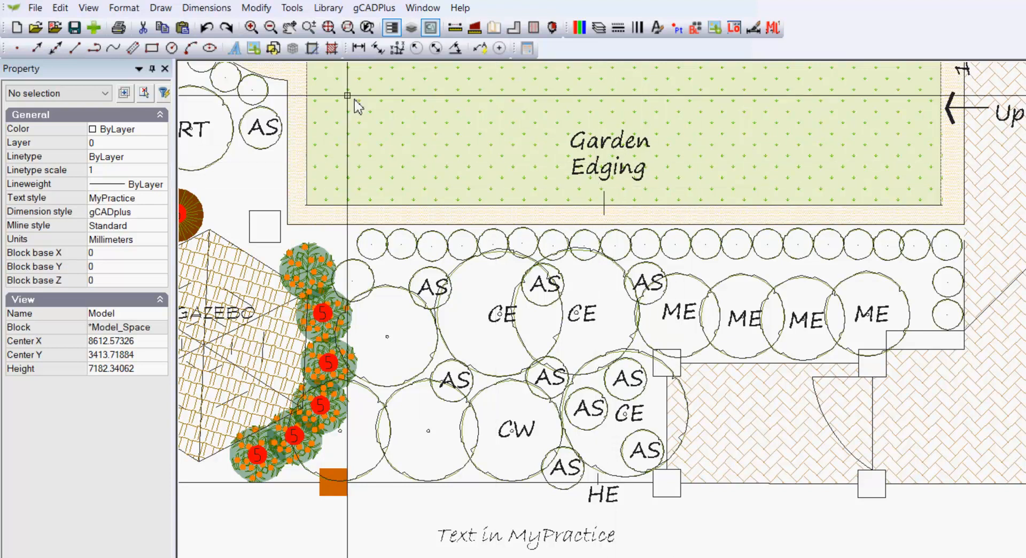
pyautogui.click(124, 8)
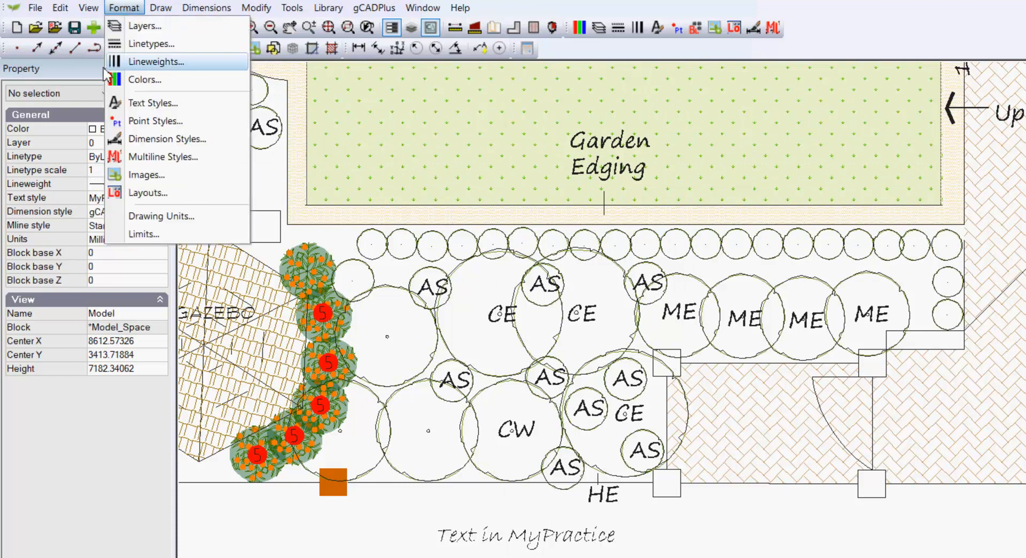
pyautogui.click(162, 102)
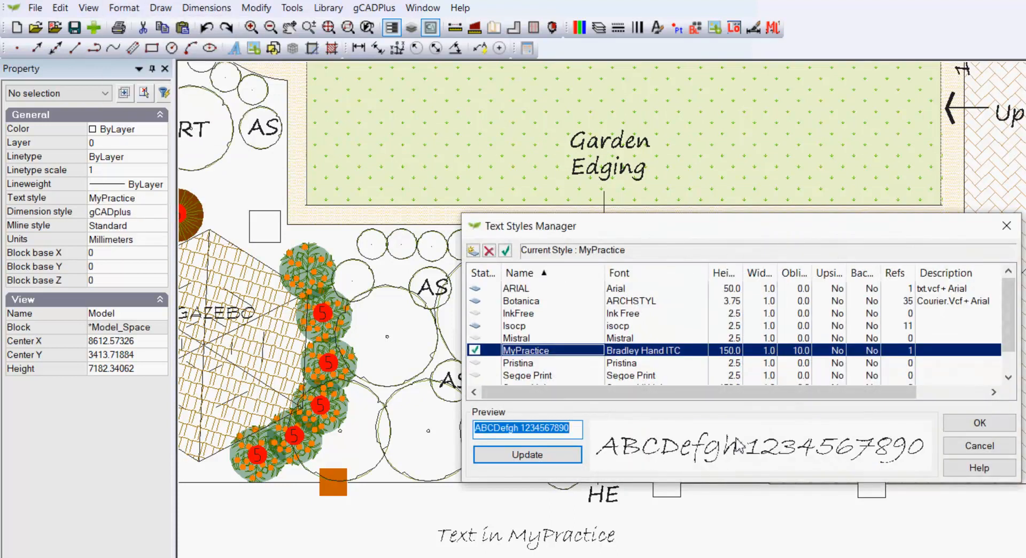
pyautogui.scroll(-1, 679, 366)
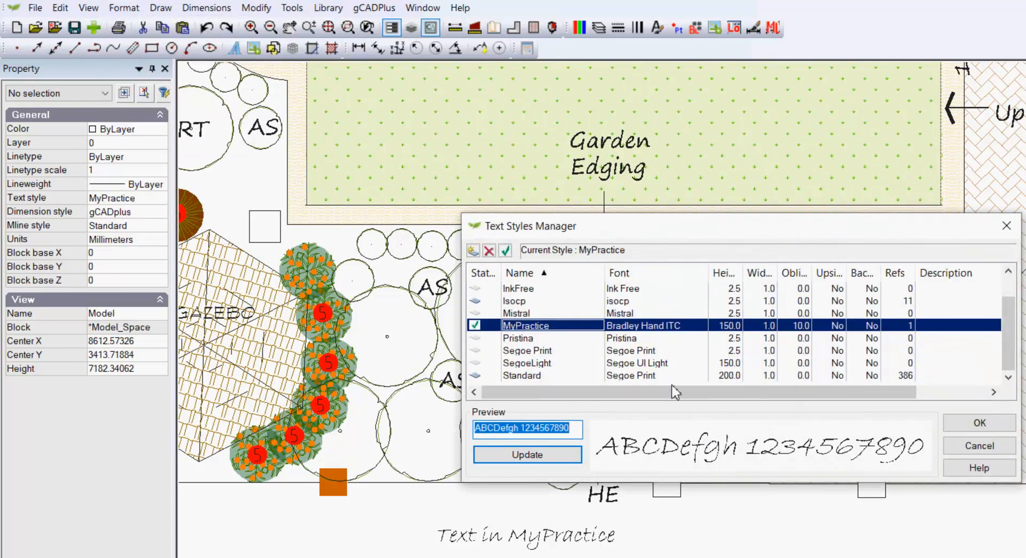
pyautogui.doubleClick(683, 376)
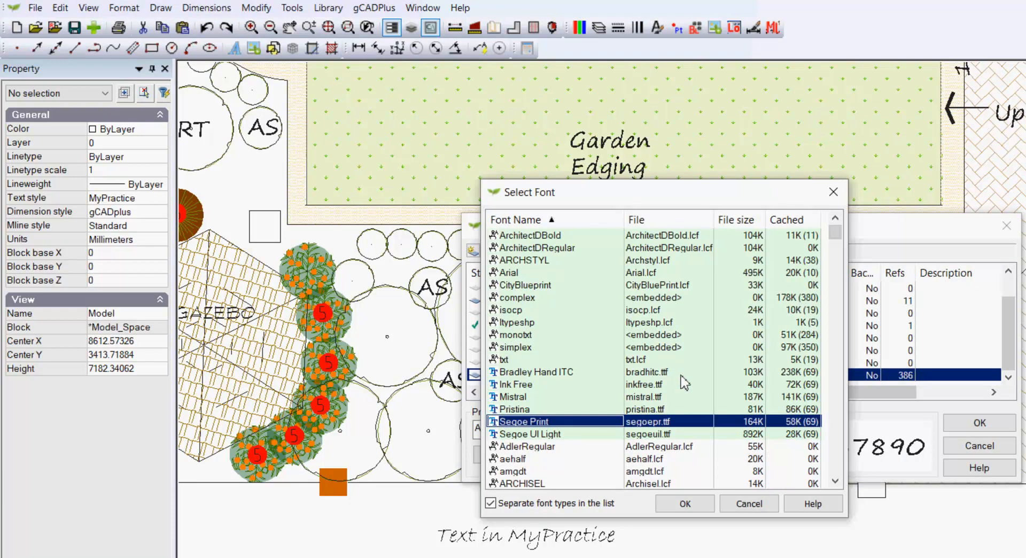
pyautogui.click(540, 435)
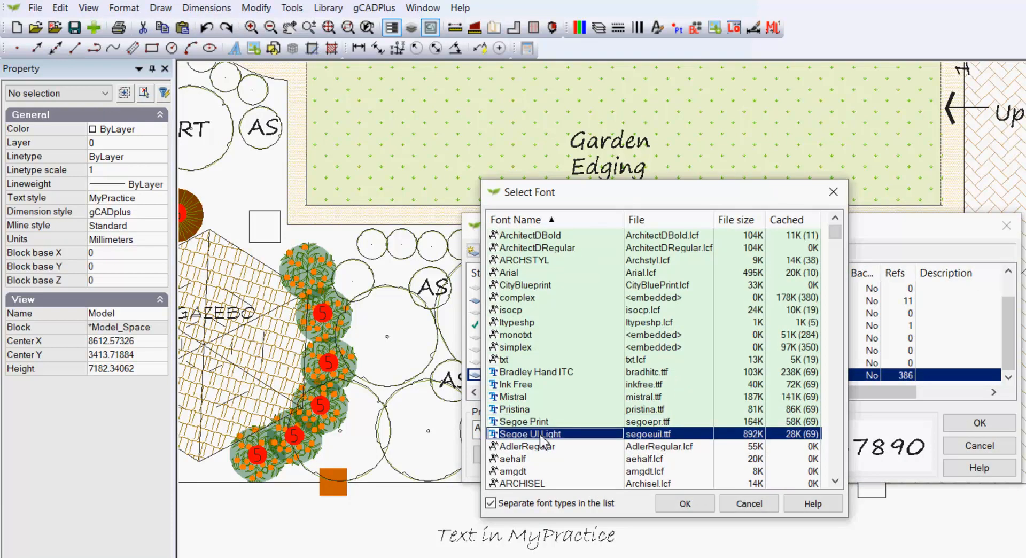
pyautogui.click(701, 505)
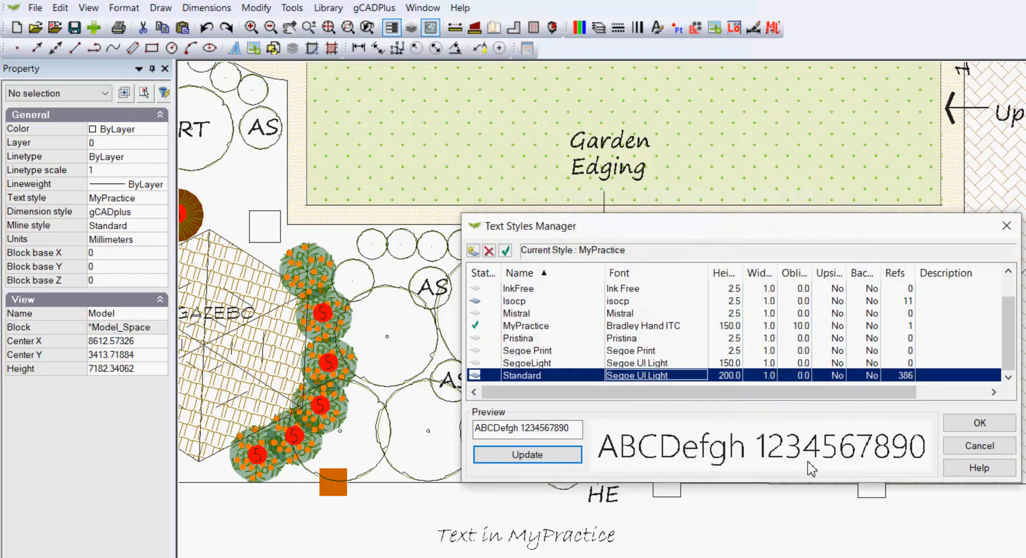
pyautogui.click(991, 425)
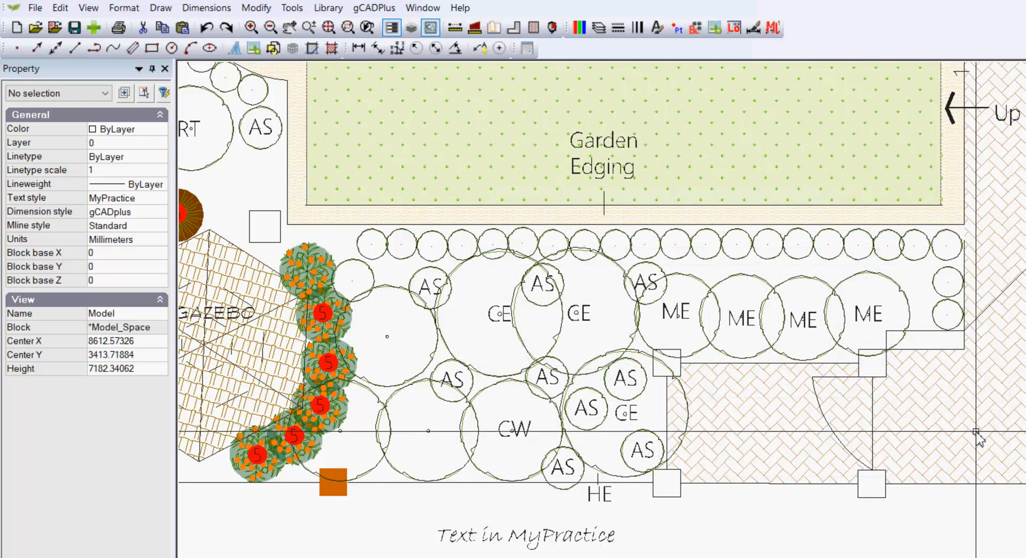
# Examine the restyled labels up close and check the text properties of the Garden and Edging labels individually.
pyautogui.scroll(4, 580, 192)
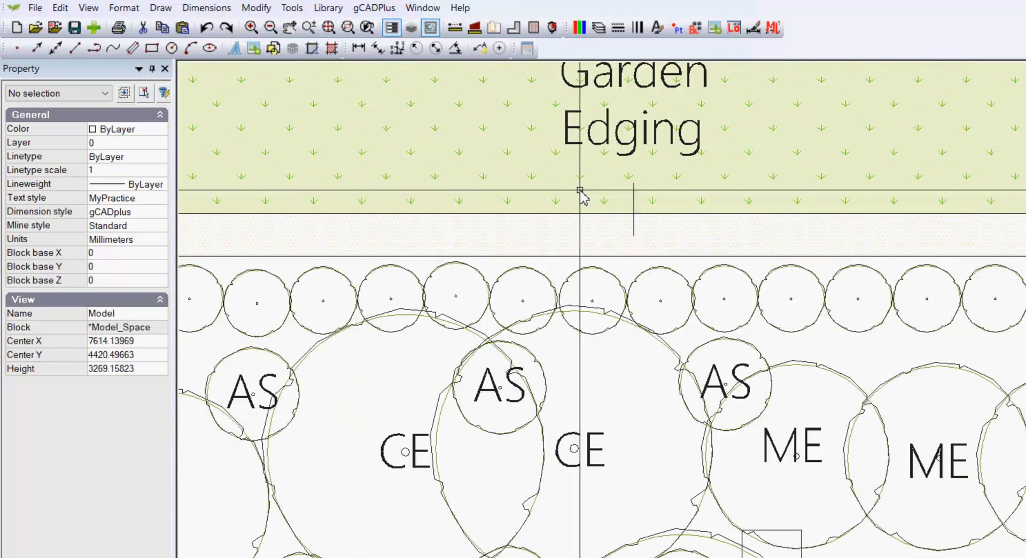
pyautogui.scroll(-3, 580, 192)
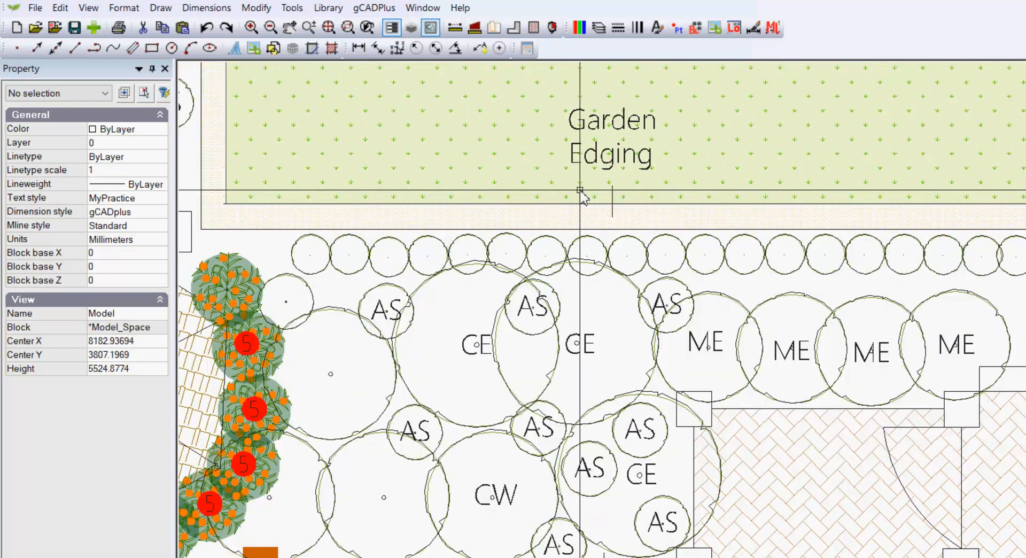
pyautogui.scroll(-2, 580, 192)
pyautogui.scroll(5, 583, 195)
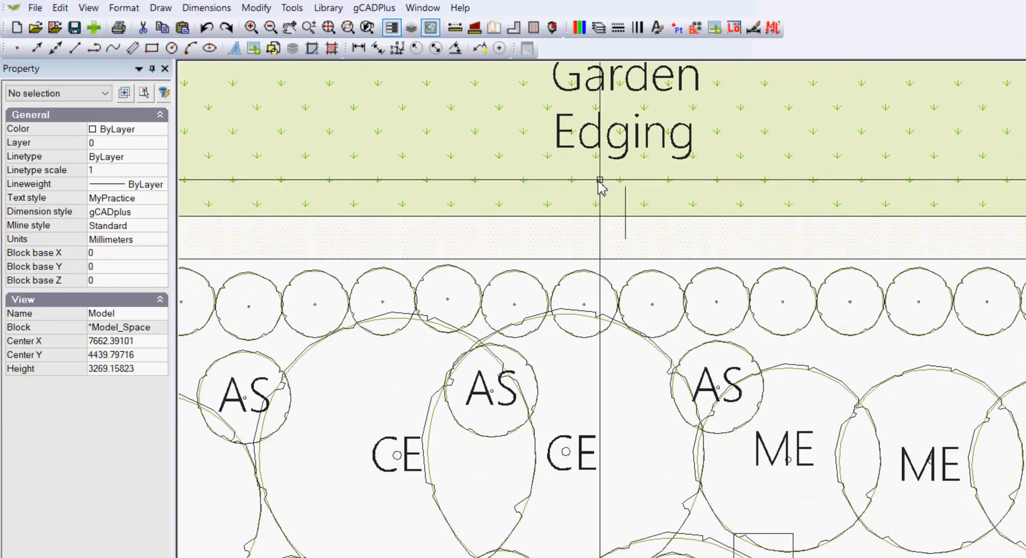
pyautogui.click(637, 95)
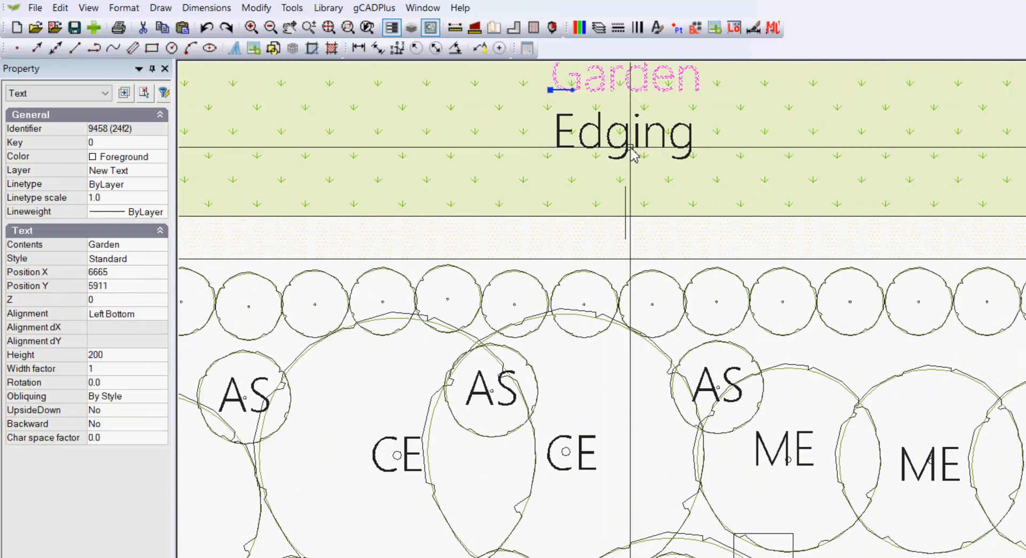
pyautogui.press('Escape')
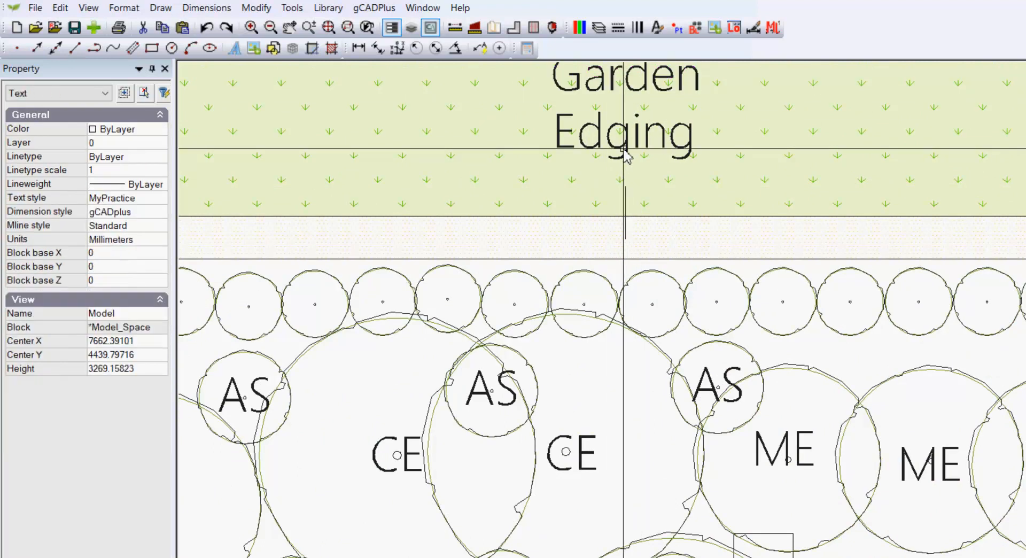
pyautogui.click(621, 150)
pyautogui.scroll(-2, 616, 157)
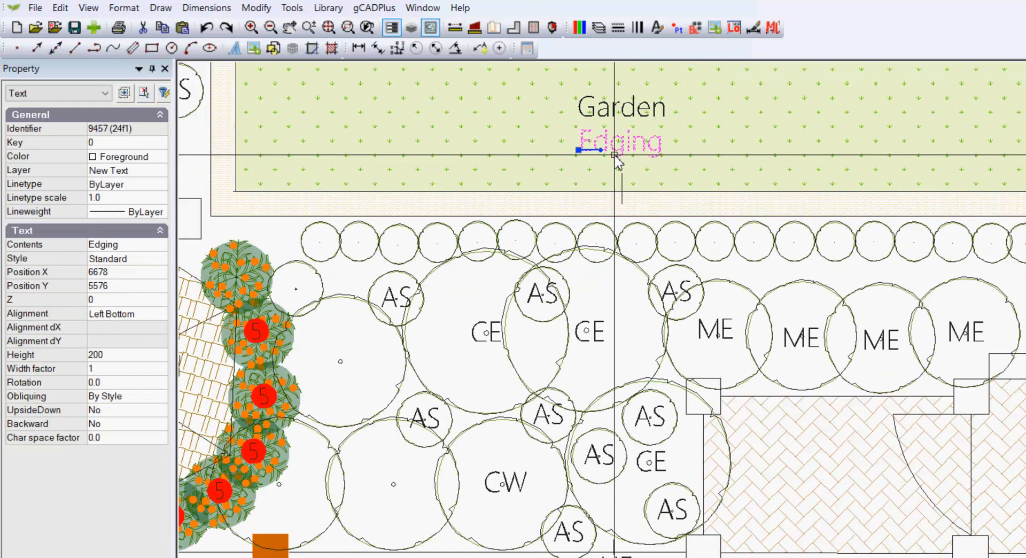
# Add multiline text on the lawn beside Garden Edging: "This is some text drawn using MUltiLine text." / "We can hit enter and move down a line.".
pyautogui.press('Escape')
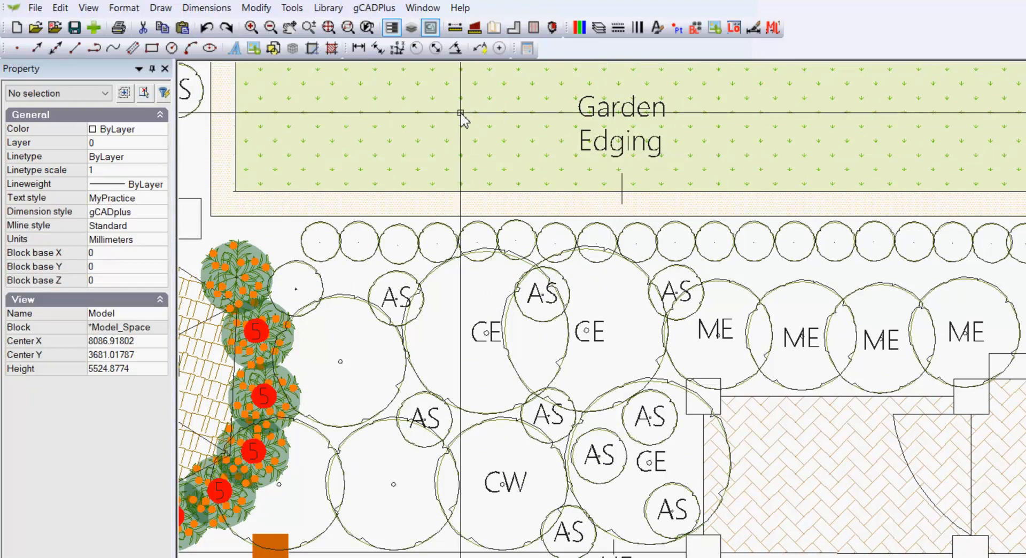
pyautogui.click(166, 11)
pyautogui.moveTo(240, 259)
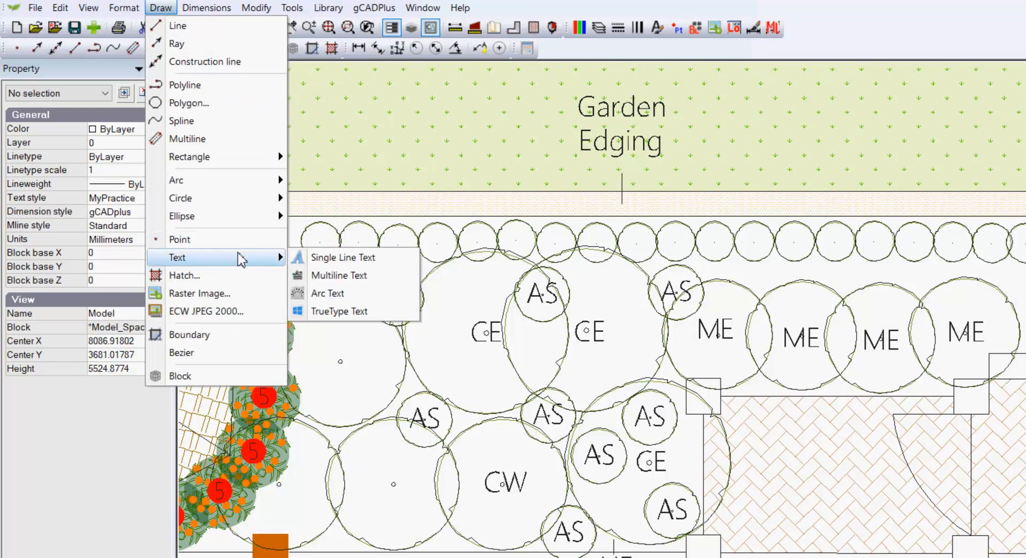
pyautogui.click(353, 275)
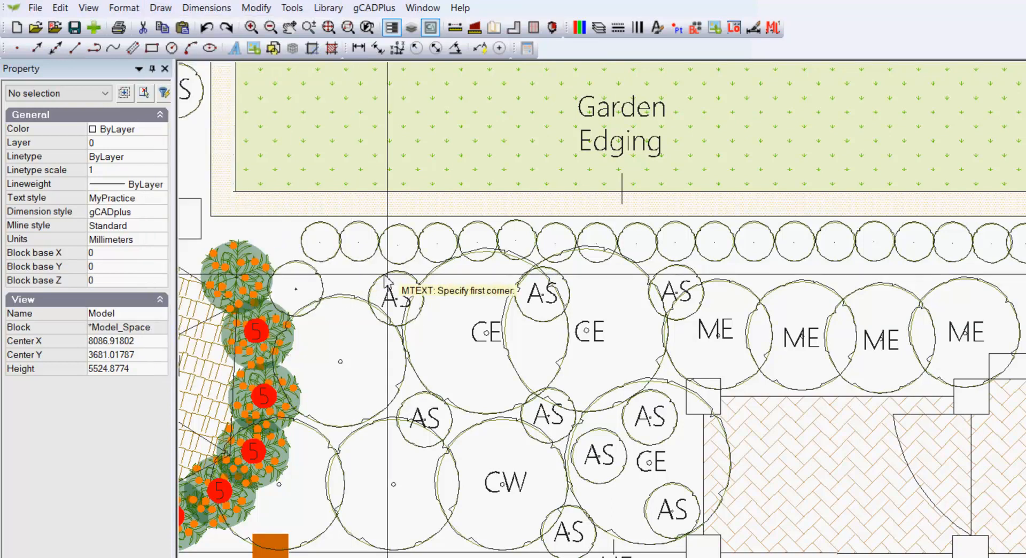
pyautogui.click(748, 95)
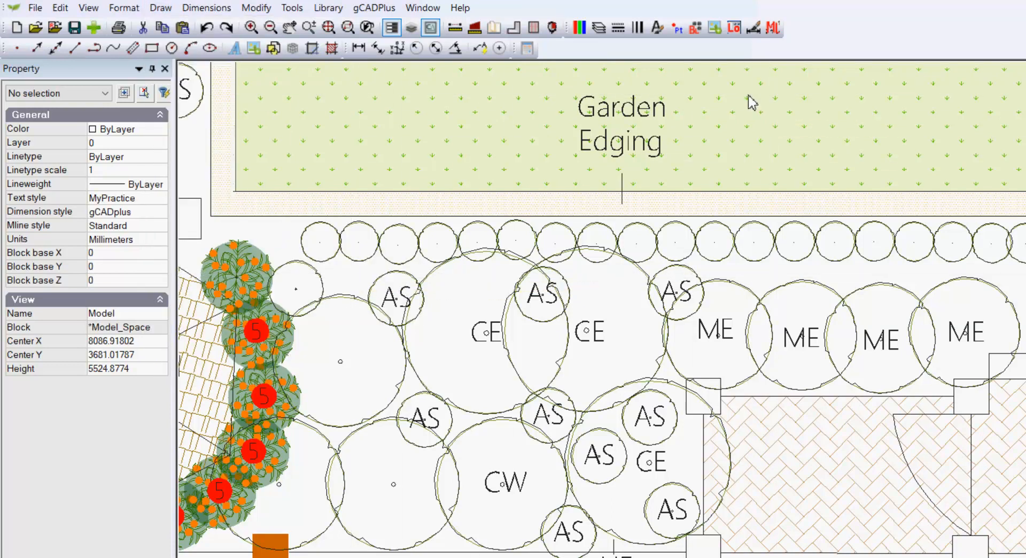
pyautogui.click(859, 175)
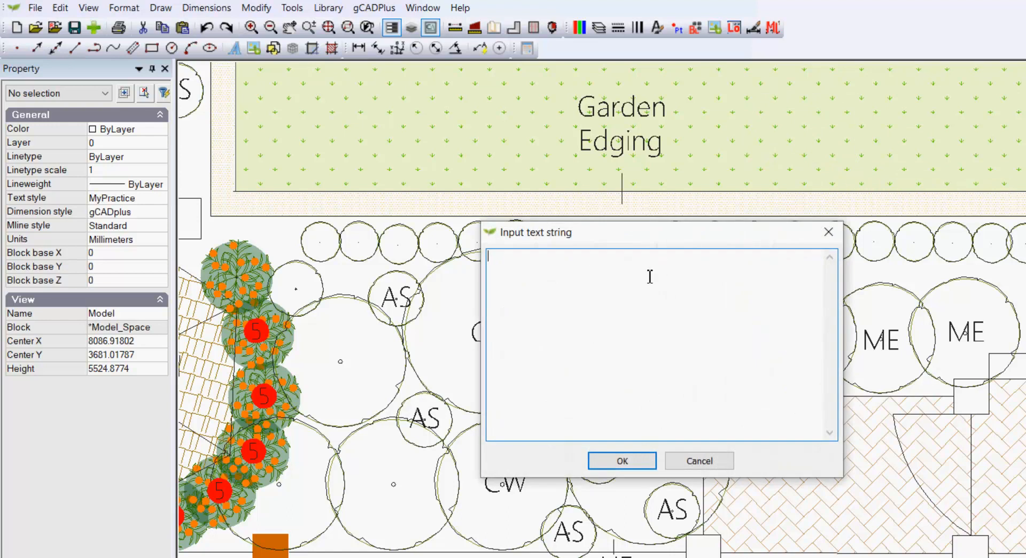
pyautogui.write('T')
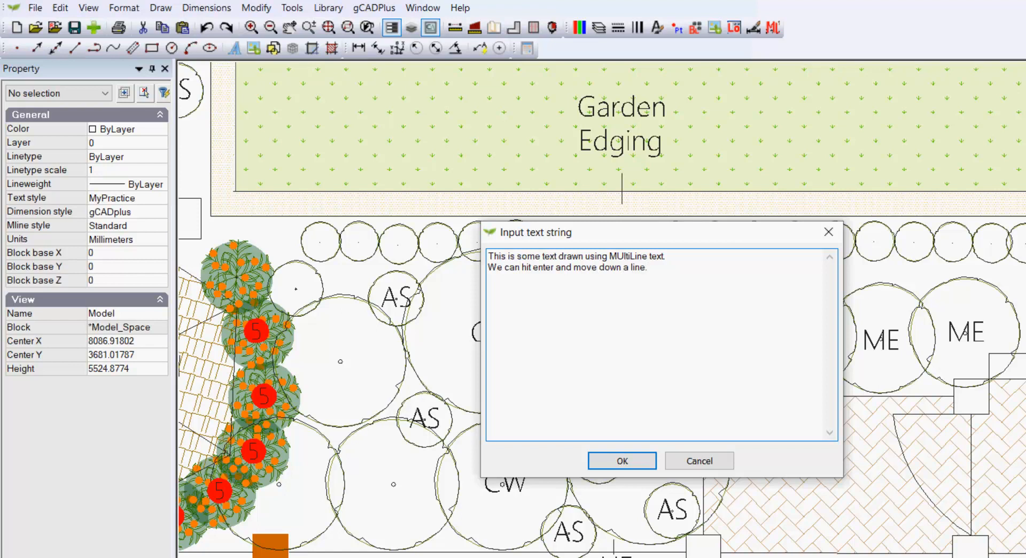
pyautogui.click(621, 460)
# Widen the new multiline text's frame on the lawn to a wrap width of about 2637 mm.
pyautogui.scroll(-2, 603, 149)
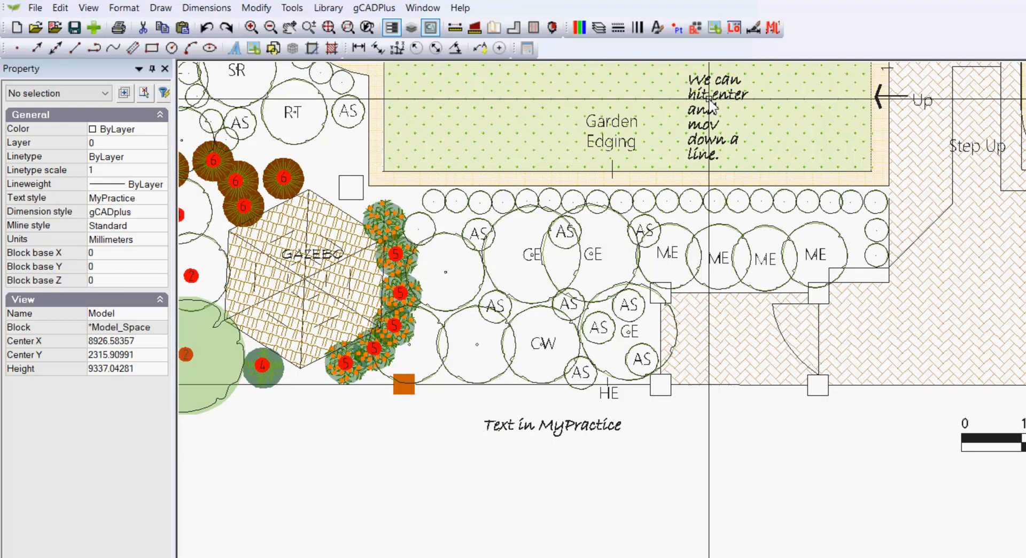
pyautogui.click(709, 109)
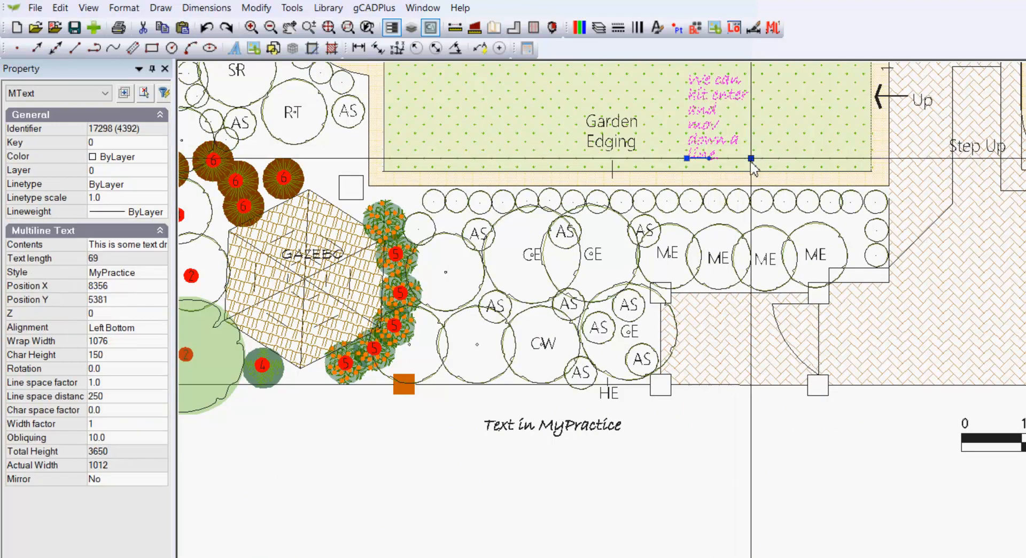
pyautogui.click(751, 158)
pyautogui.click(845, 159)
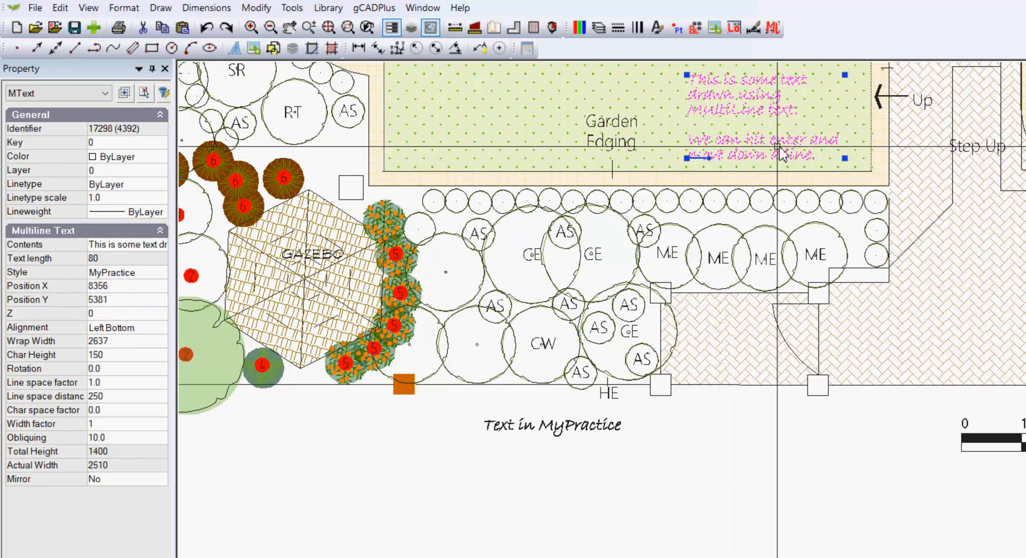
pyautogui.moveTo(733, 156); pyautogui.dragTo(693, 257, button='middle')
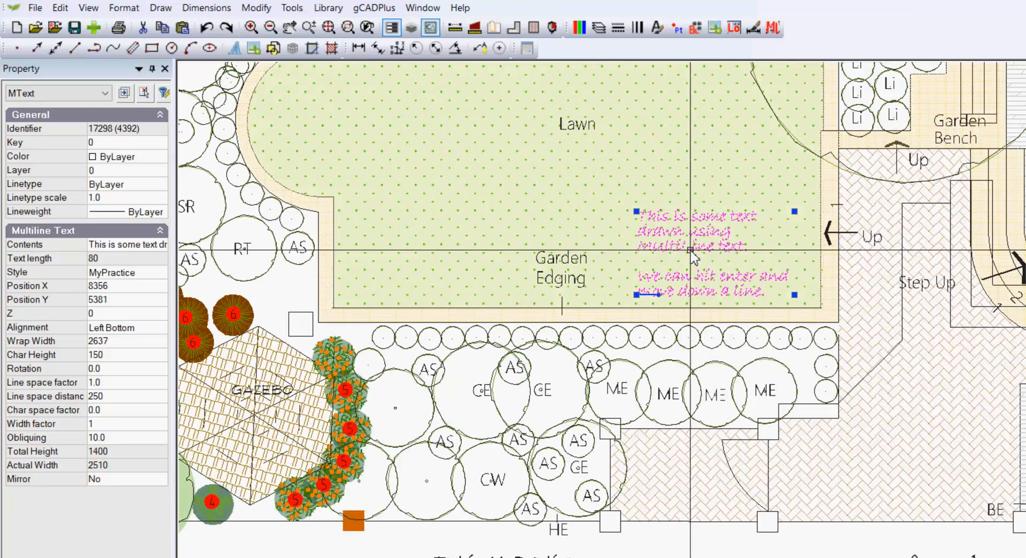
pyautogui.press('Escape')
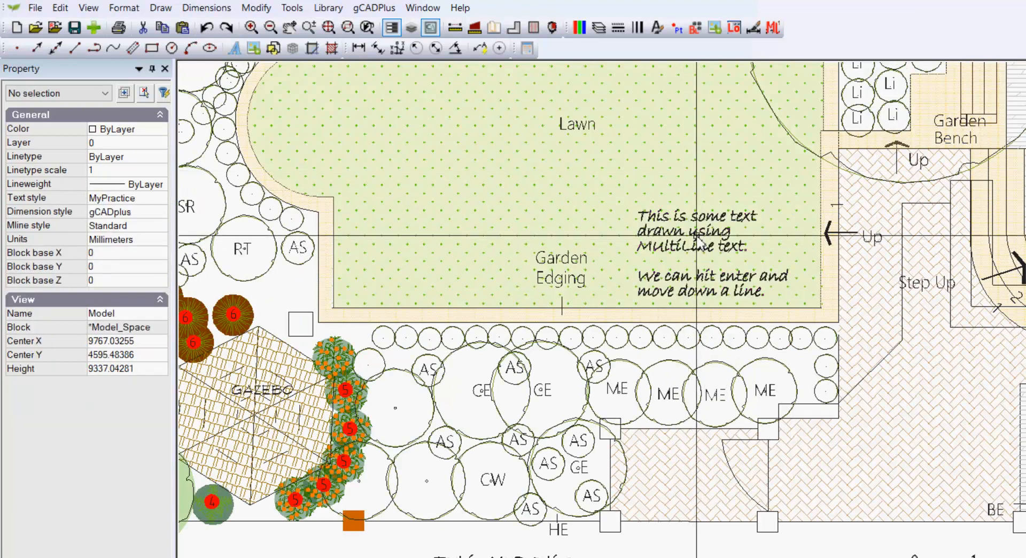
# Examine the multiline text up close and check its line space factor in the properties.
pyautogui.scroll(3, 699, 239)
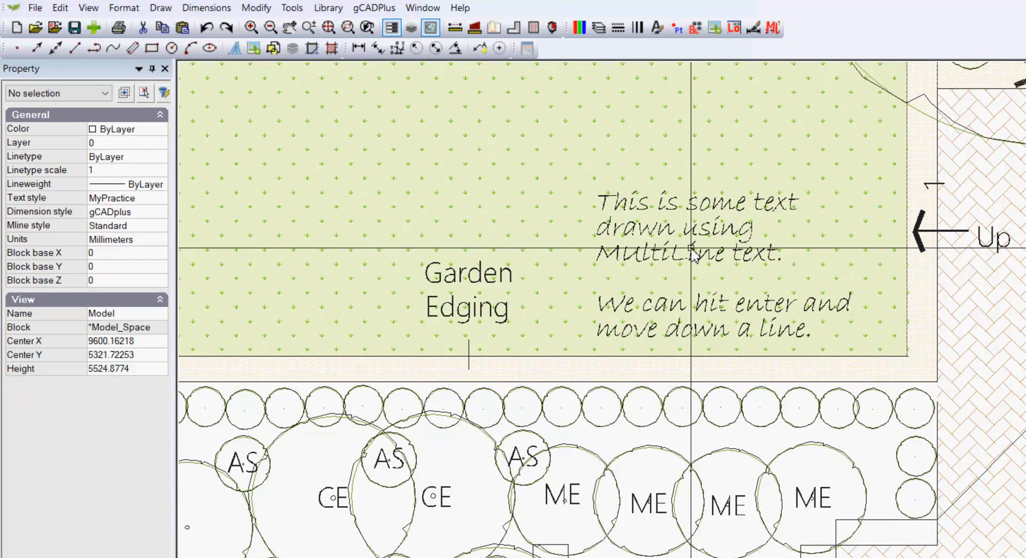
pyautogui.click(688, 233)
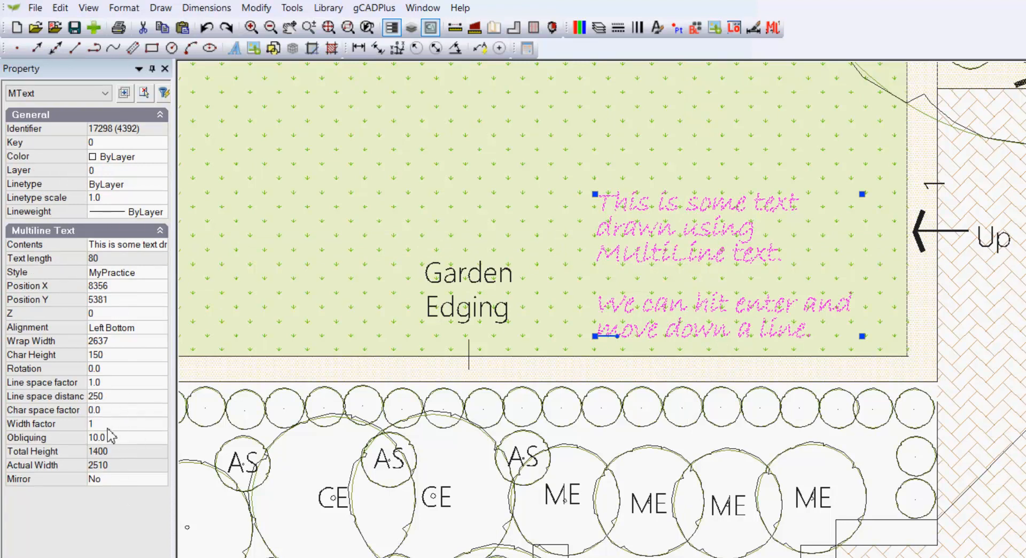
pyautogui.click(111, 382)
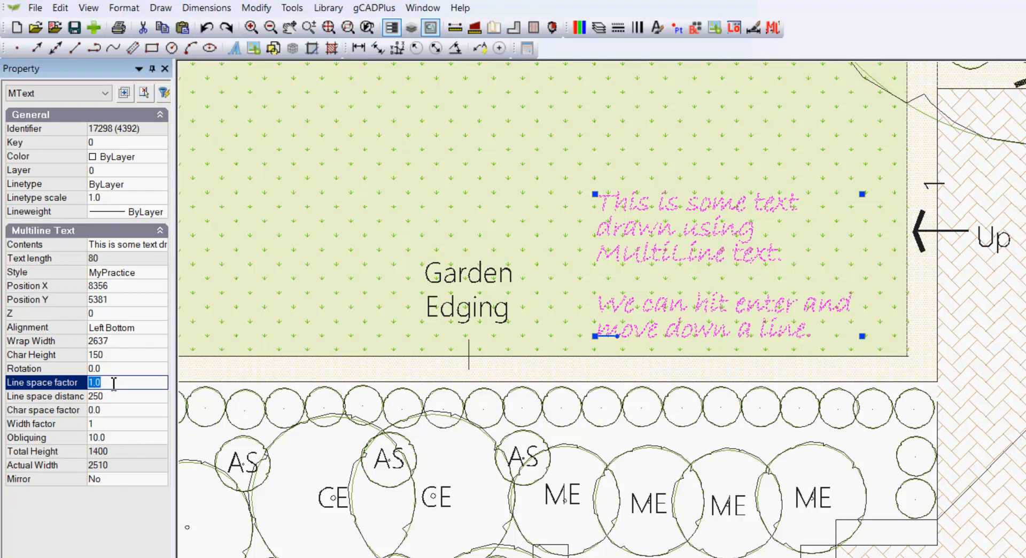
pyautogui.click(114, 382)
pyautogui.click(663, 257)
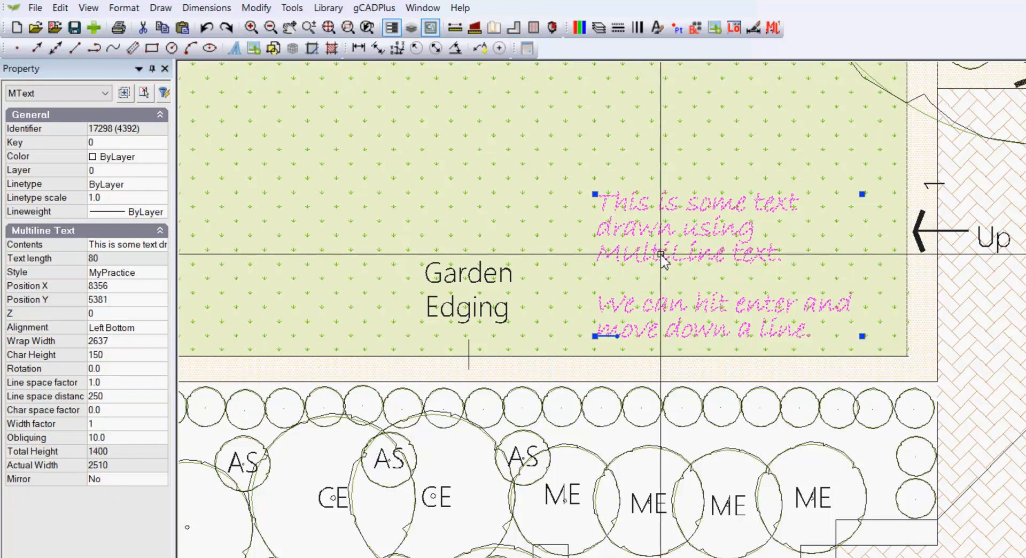
# Edit the multiline text's contents to remove the line break before "We can hit enter", joining both sentences into one paragraph.
pyautogui.doubleClick(143, 244)
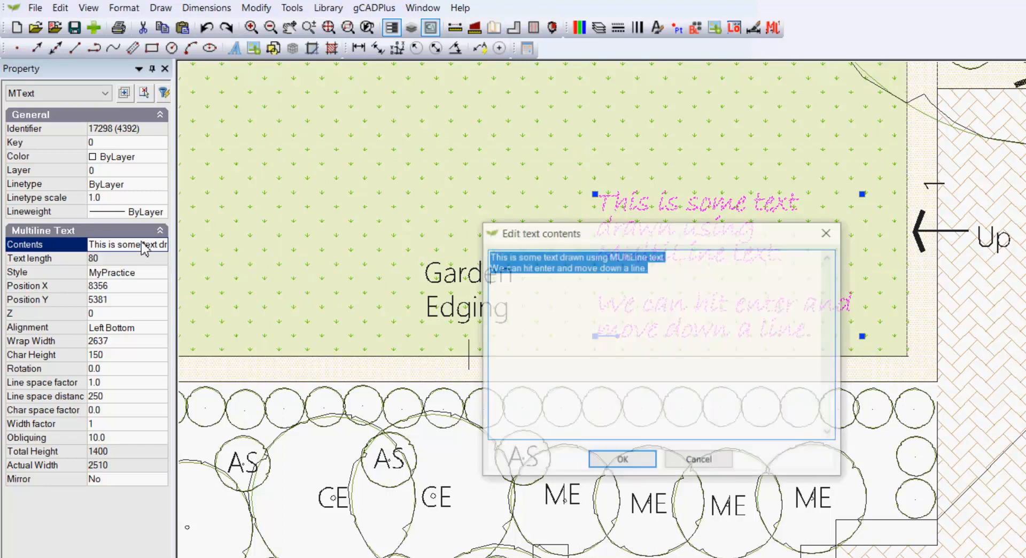
pyautogui.click(656, 270)
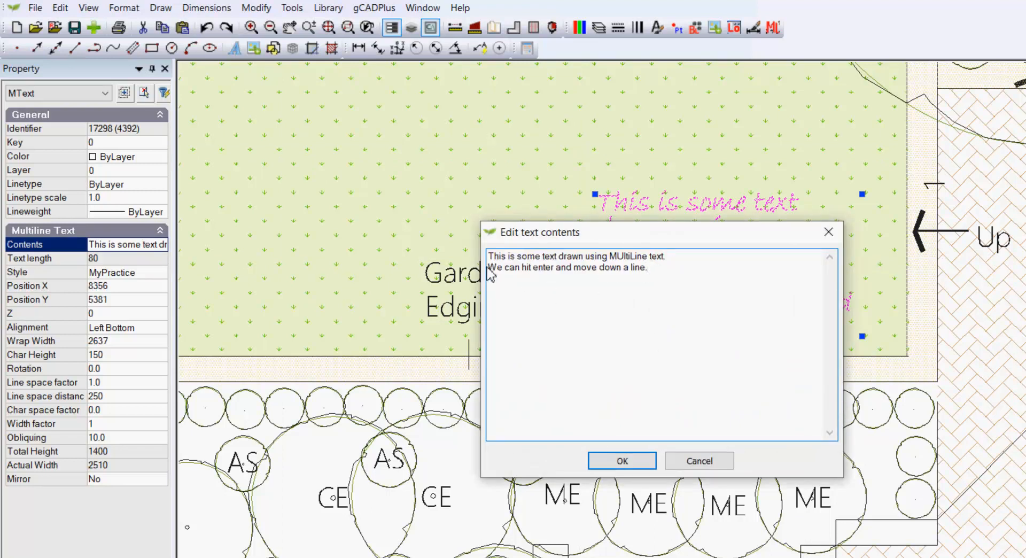
pyautogui.press('BackSpace')
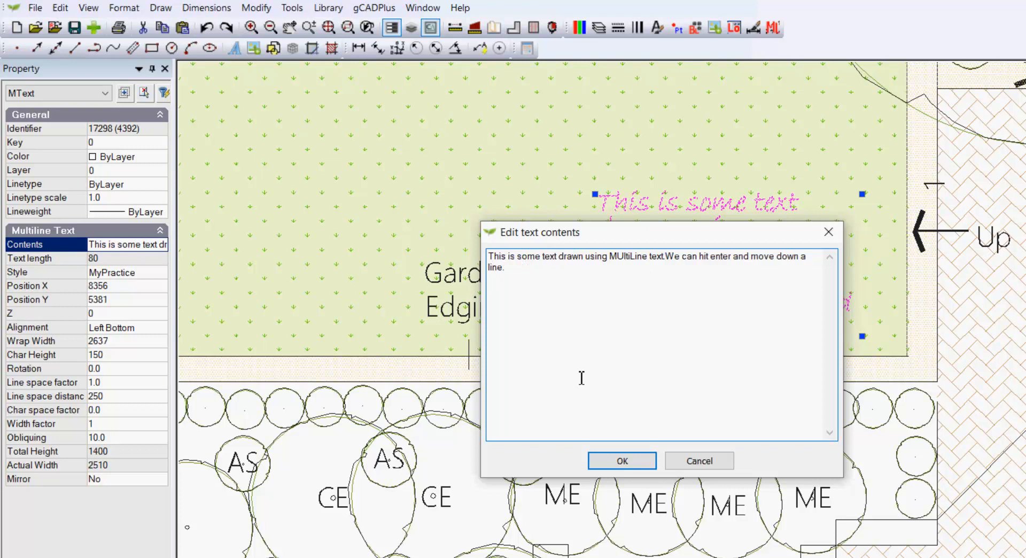
pyautogui.click(619, 459)
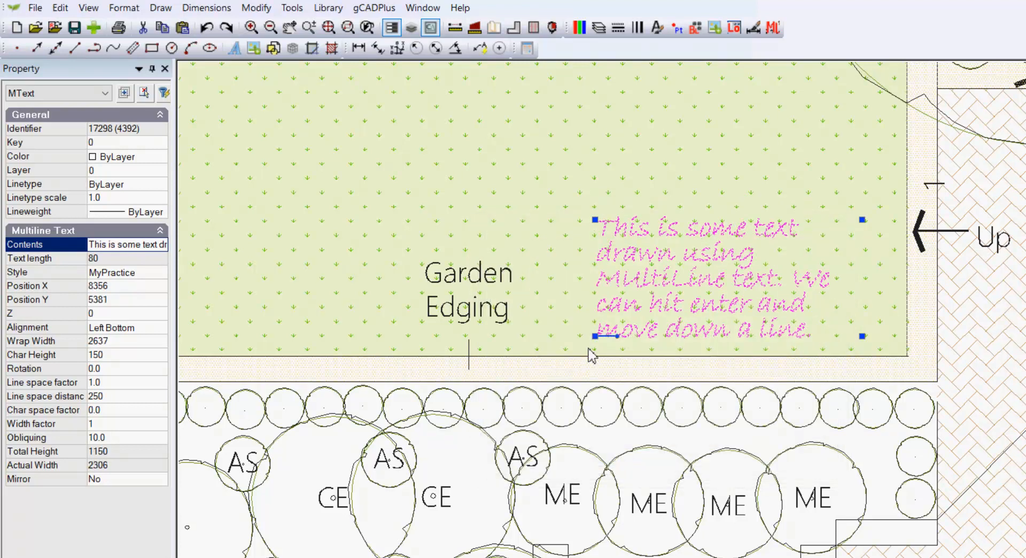
pyautogui.press('Escape')
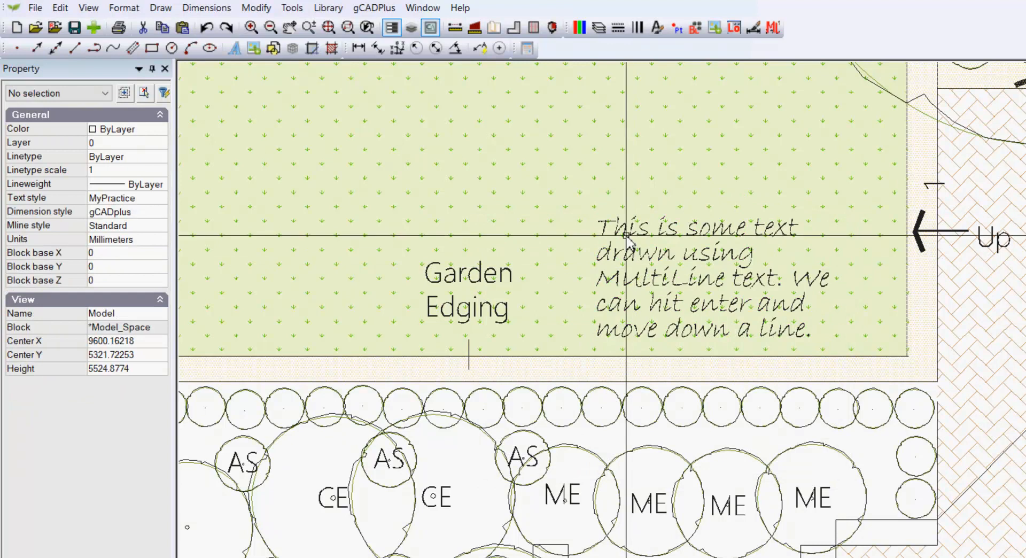
# Stretch the multiline text's frame further toward the Up arrow, past the lawn's edge, so the text rewraps.
pyautogui.click(600, 254)
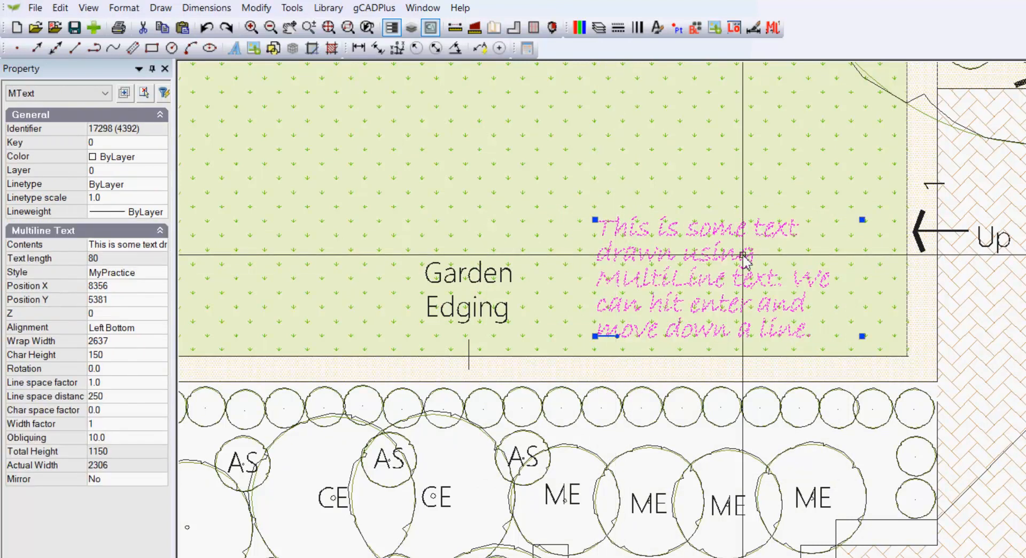
pyautogui.click(862, 219)
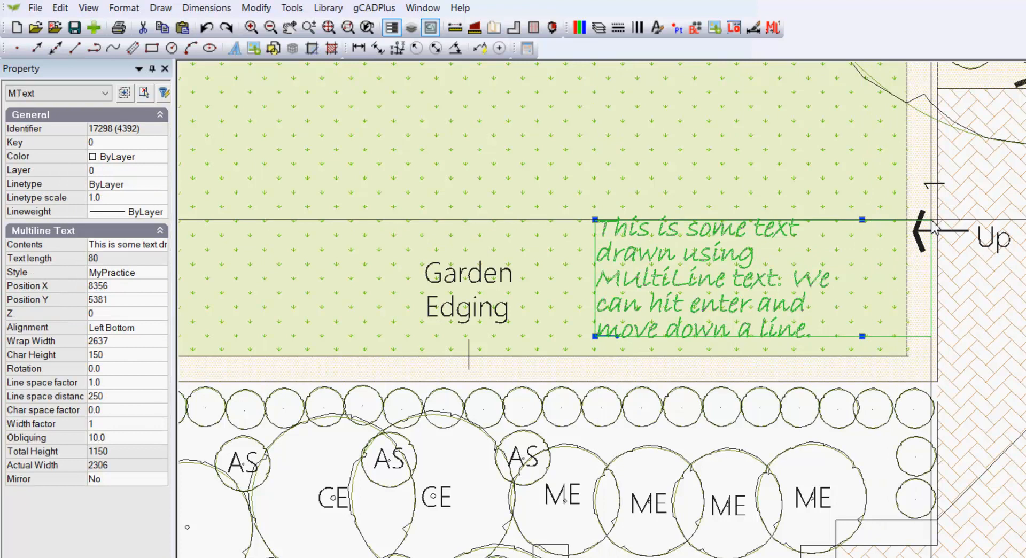
pyautogui.click(939, 219)
pyautogui.press('Escape')
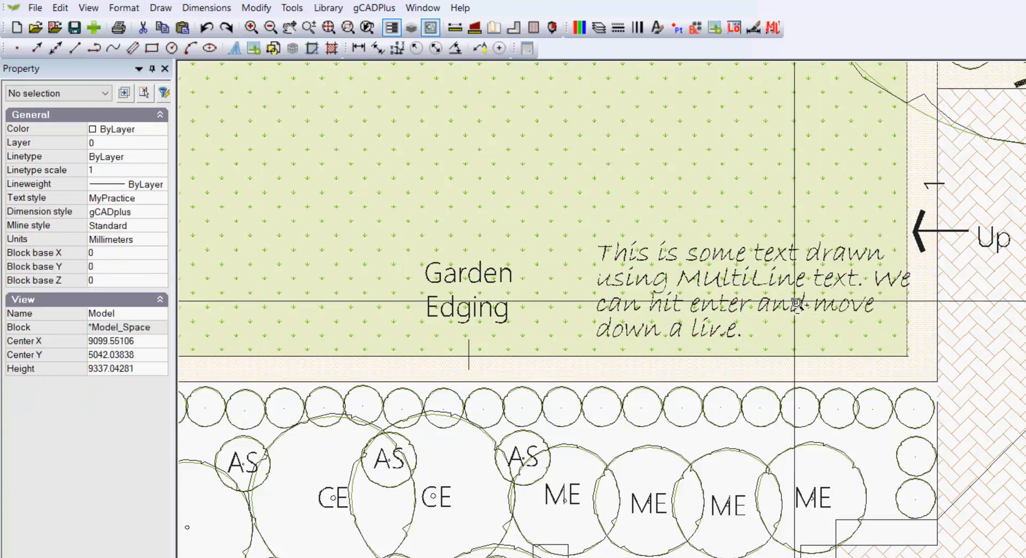
pyautogui.scroll(-3, 796, 308)
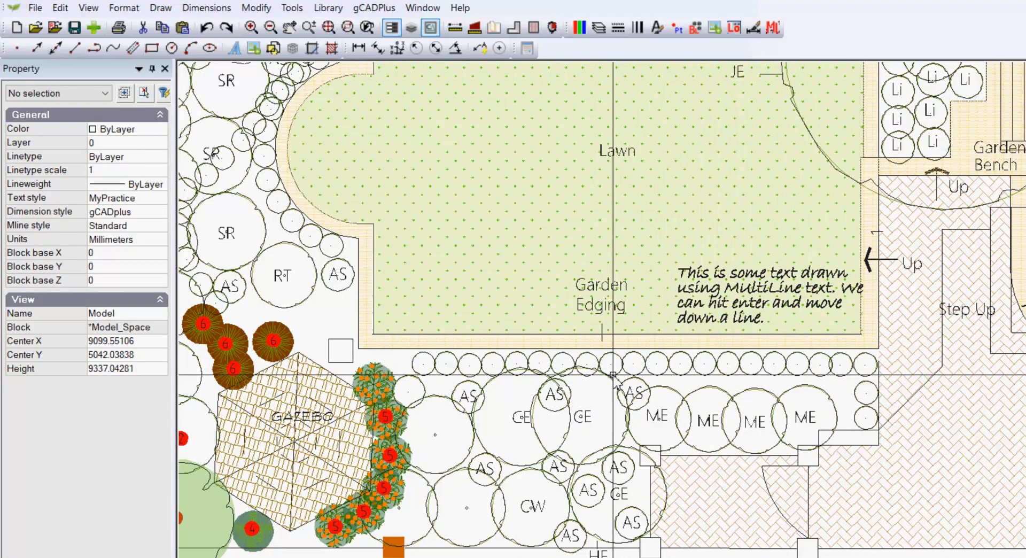